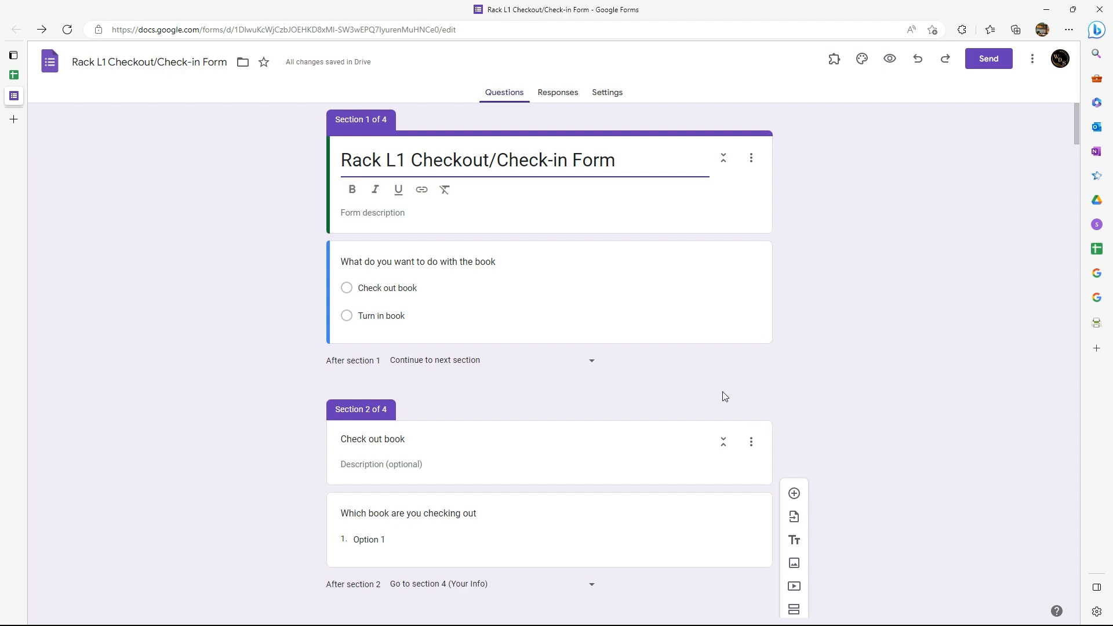
left_click(14, 75)
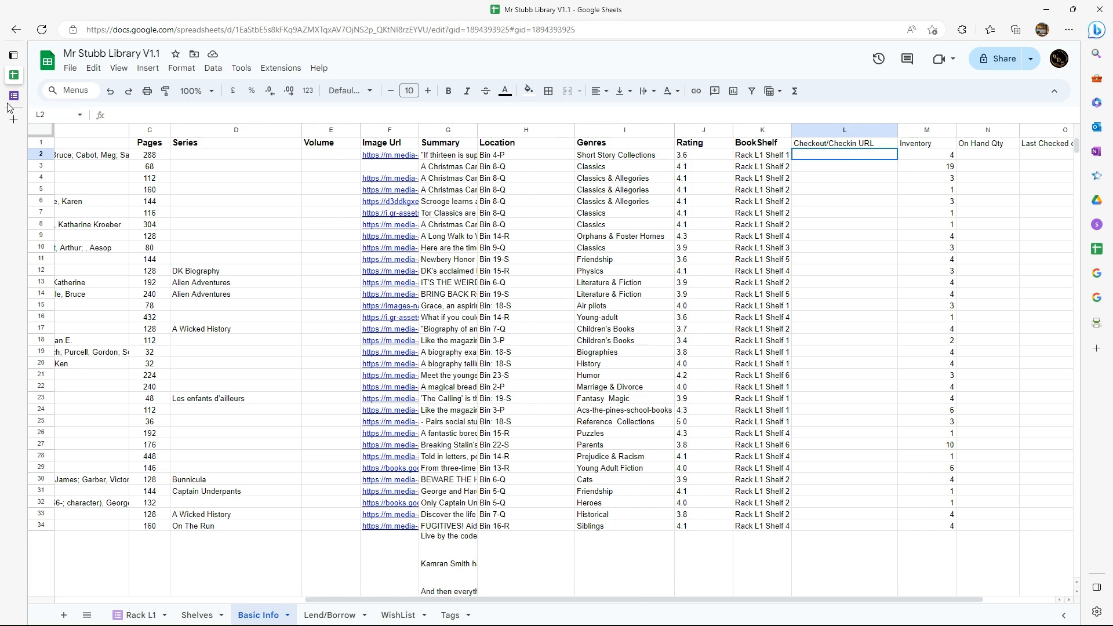
mouse_move(8, 102)
left_click(64, 95)
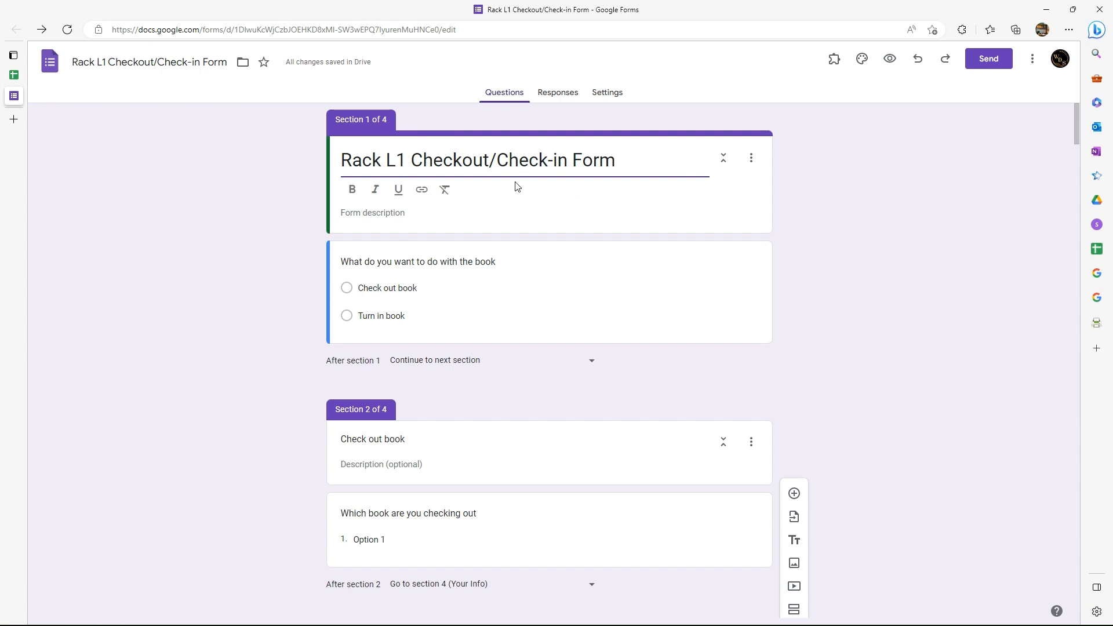
Copy the shortened share link of the Rack L1 Checkout/Check-in Form.
left_click(985, 62)
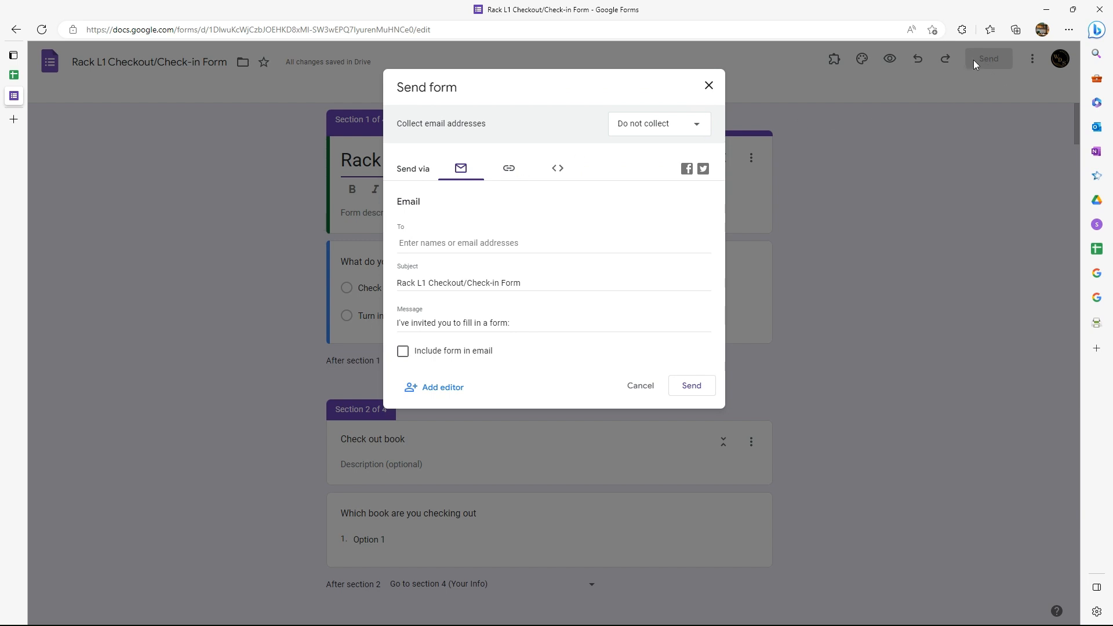
left_click(510, 174)
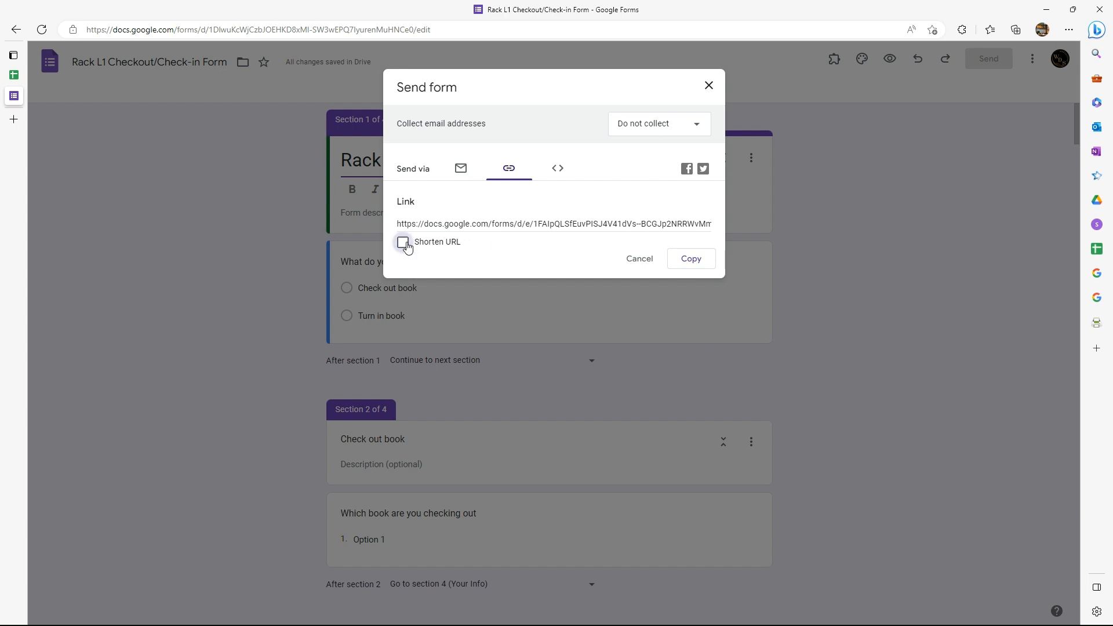
left_click(482, 223)
scroll(482, 222, "right", 3)
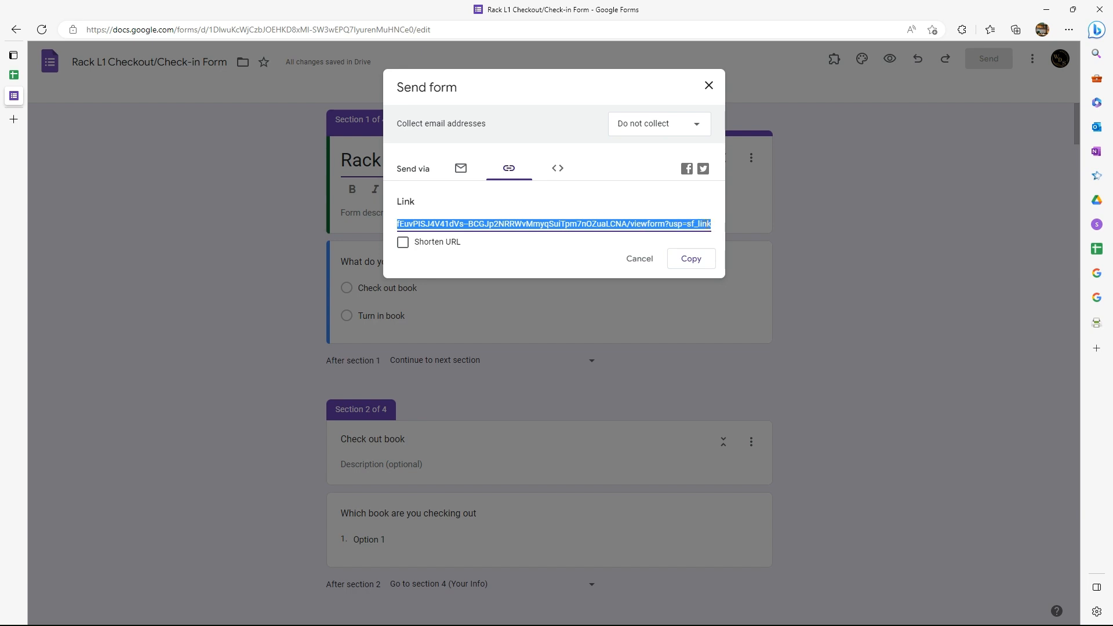
left_click(403, 244)
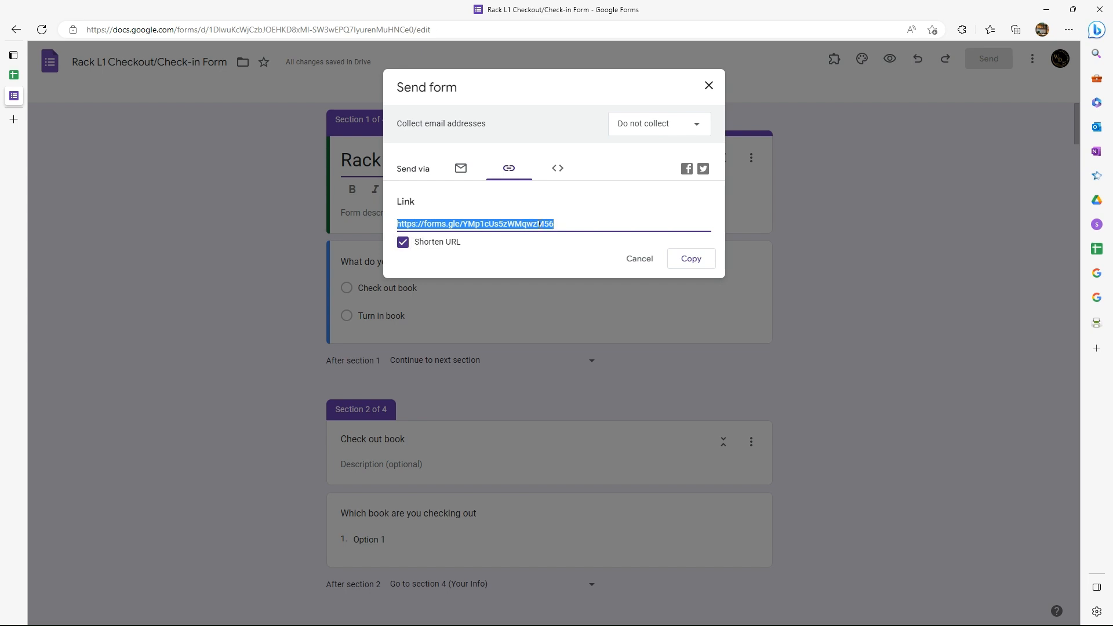
left_click(698, 263)
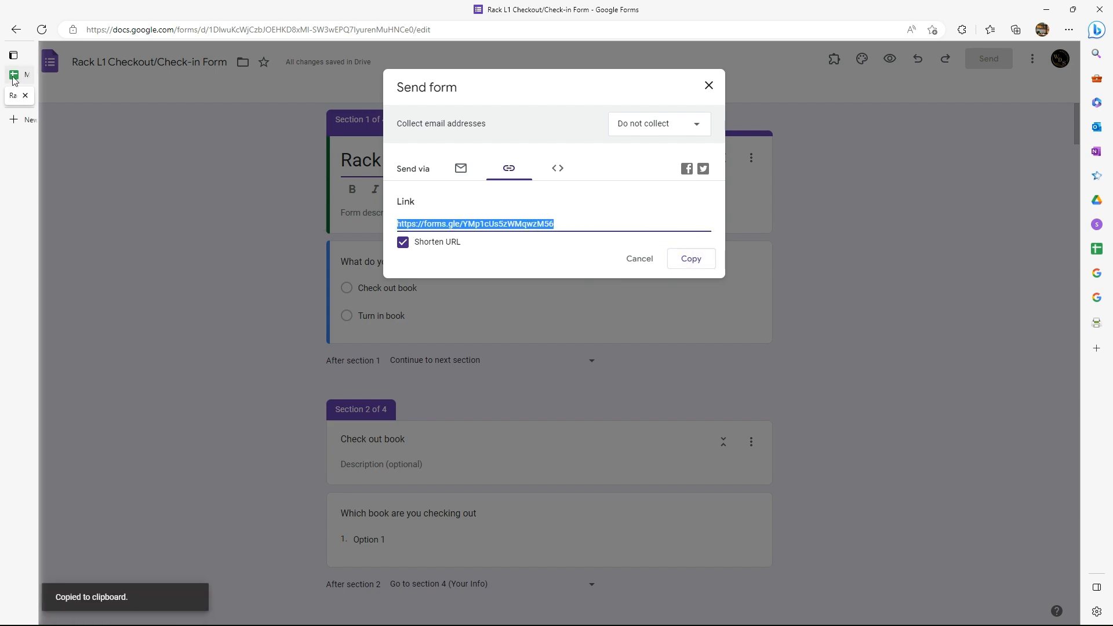
Paste the form link into cell L2 of the library spreadsheet's Basic Info sheet and widen column L to fit it.
left_click(14, 75)
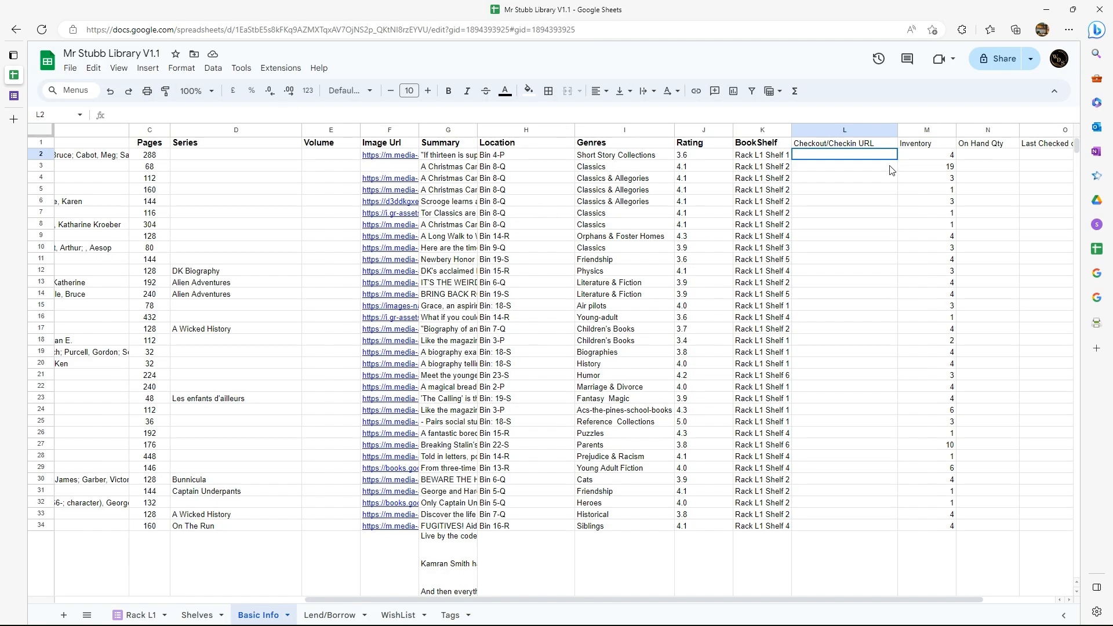
left_click(861, 156)
right_click(861, 155)
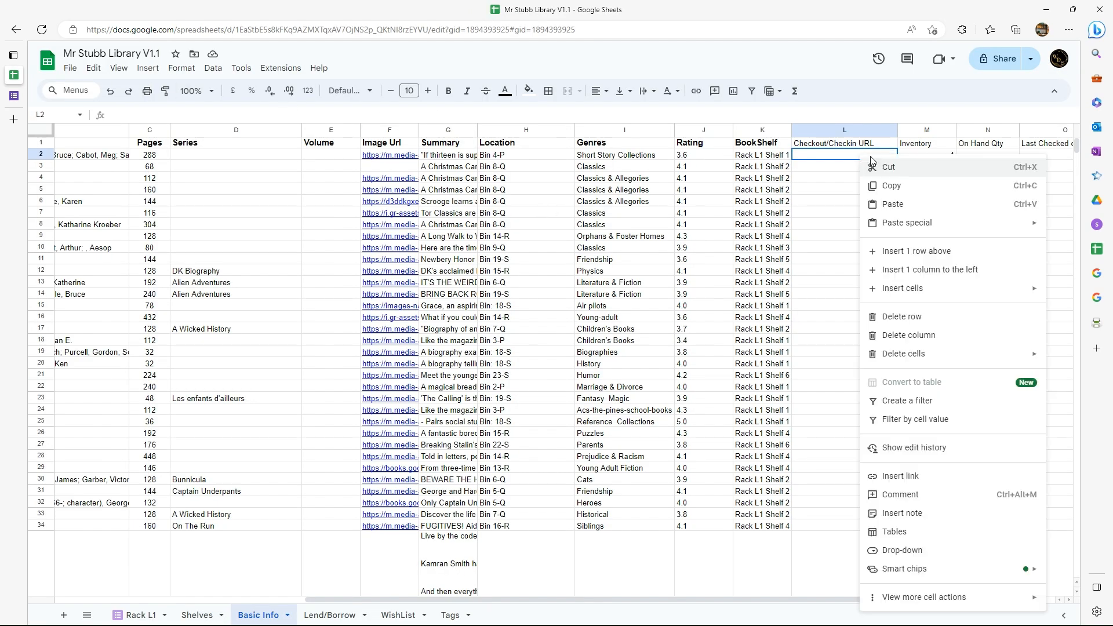
left_click(896, 209)
double_click(896, 129)
left_click_drag(937, 130, 954, 130)
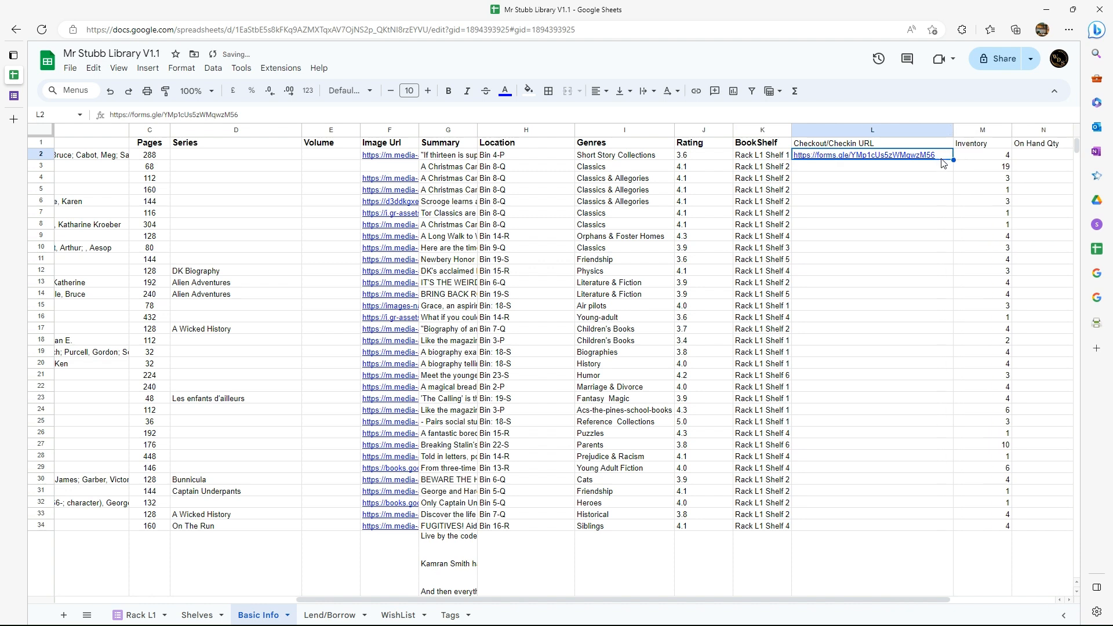
Try to autofill the form link from L2 down the Checkout/Checkin URL column.
mouse_move(952, 159)
double_click(953, 160)
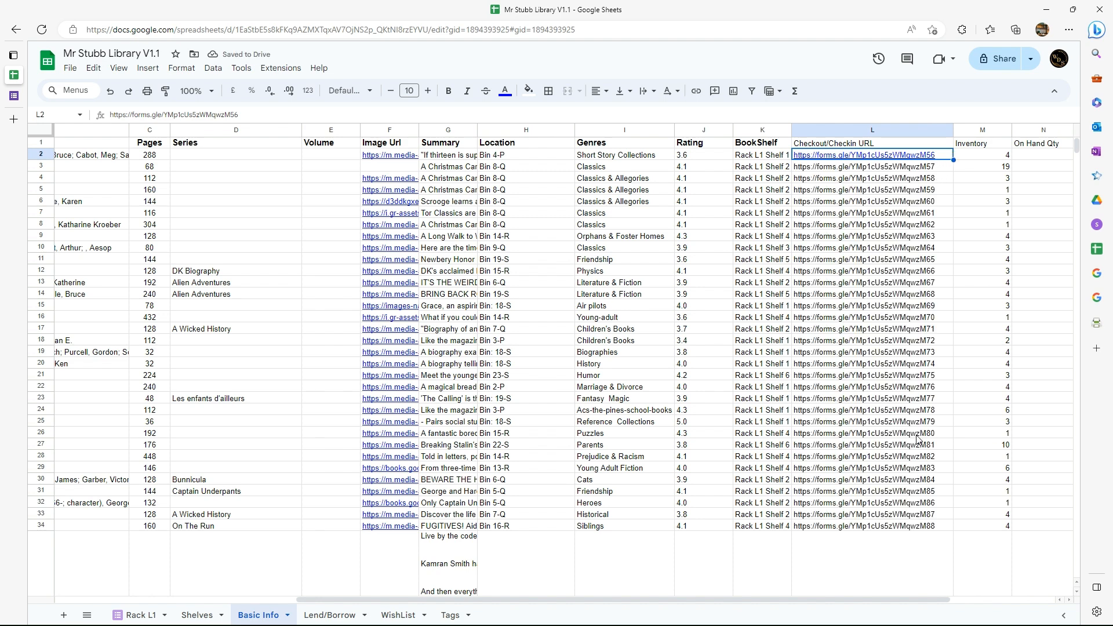
scroll(913, 209, "down", 1)
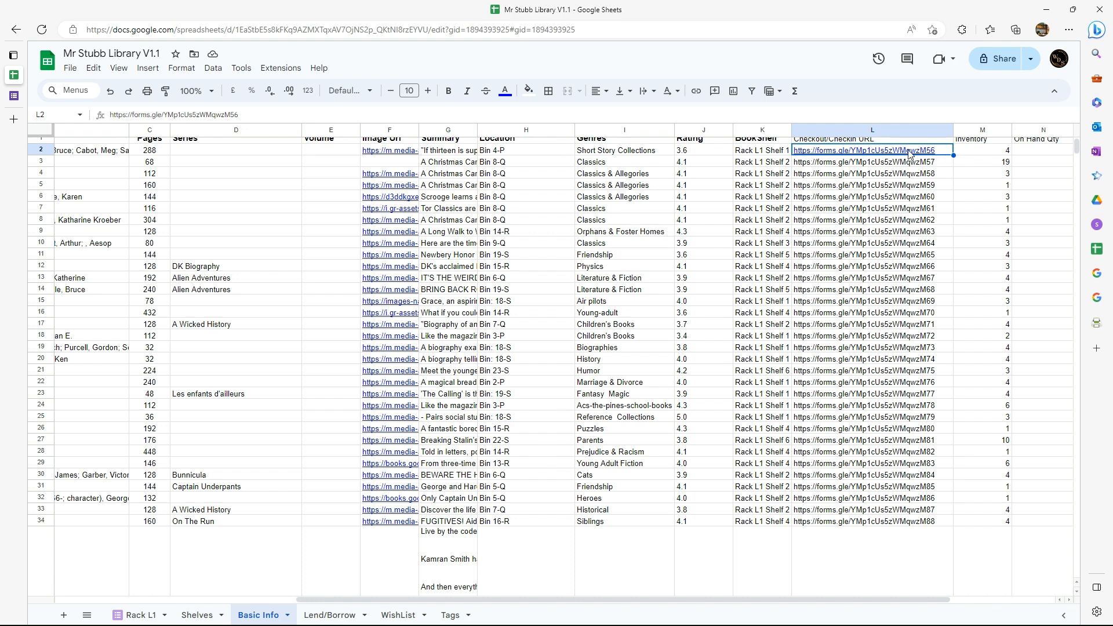
mouse_move(922, 153)
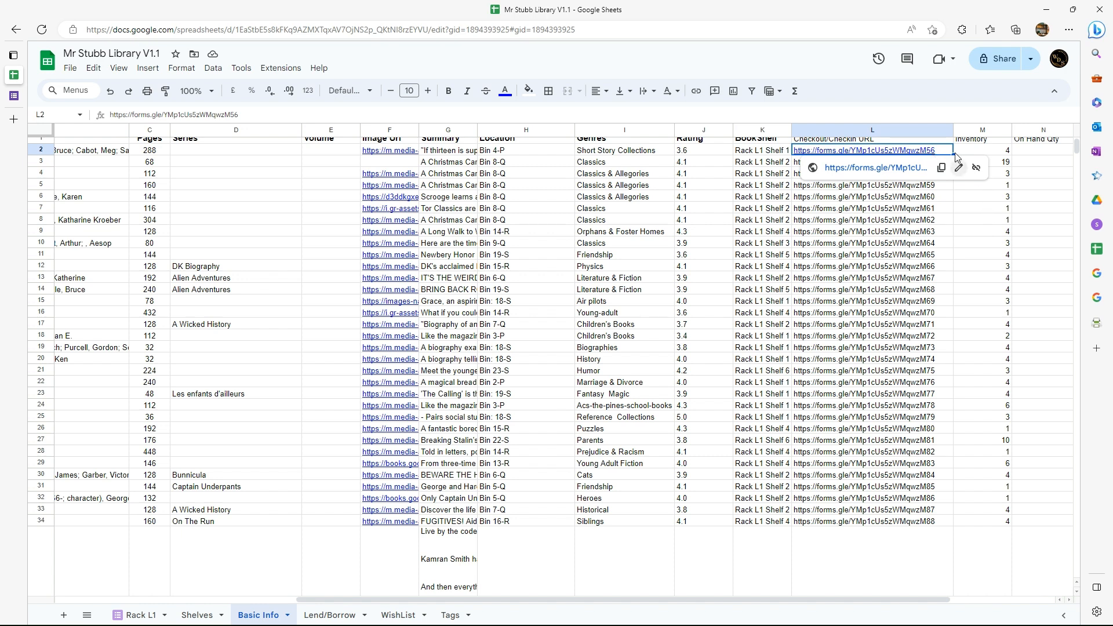
left_click(110, 91)
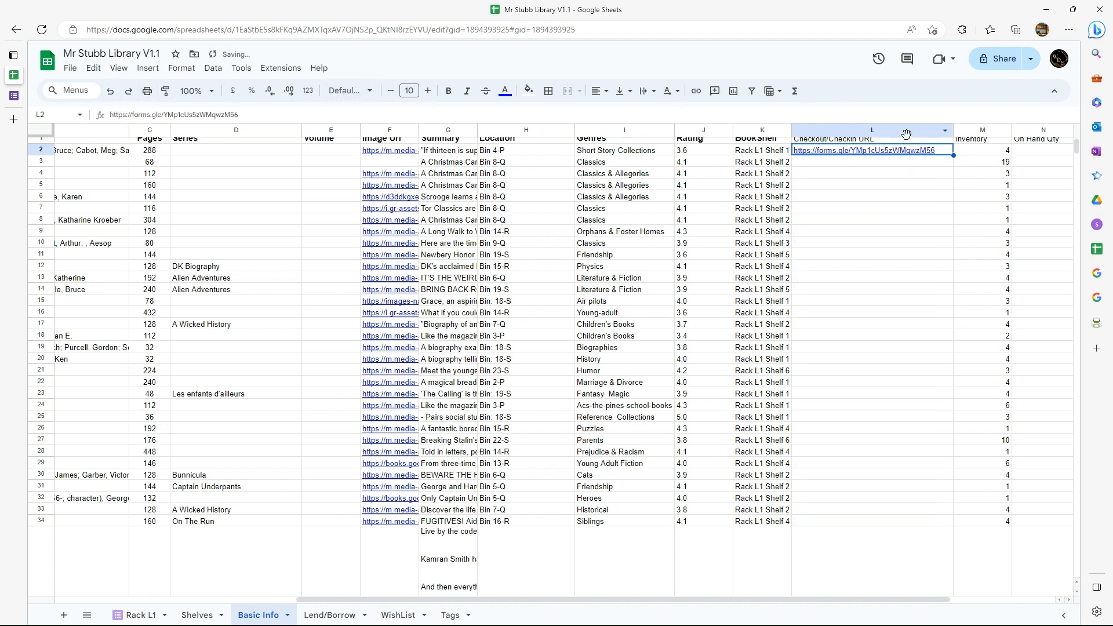
Copy the form link from L2 into cells L3:L178 of the Checkout/Checkin URL column.
right_click(917, 152)
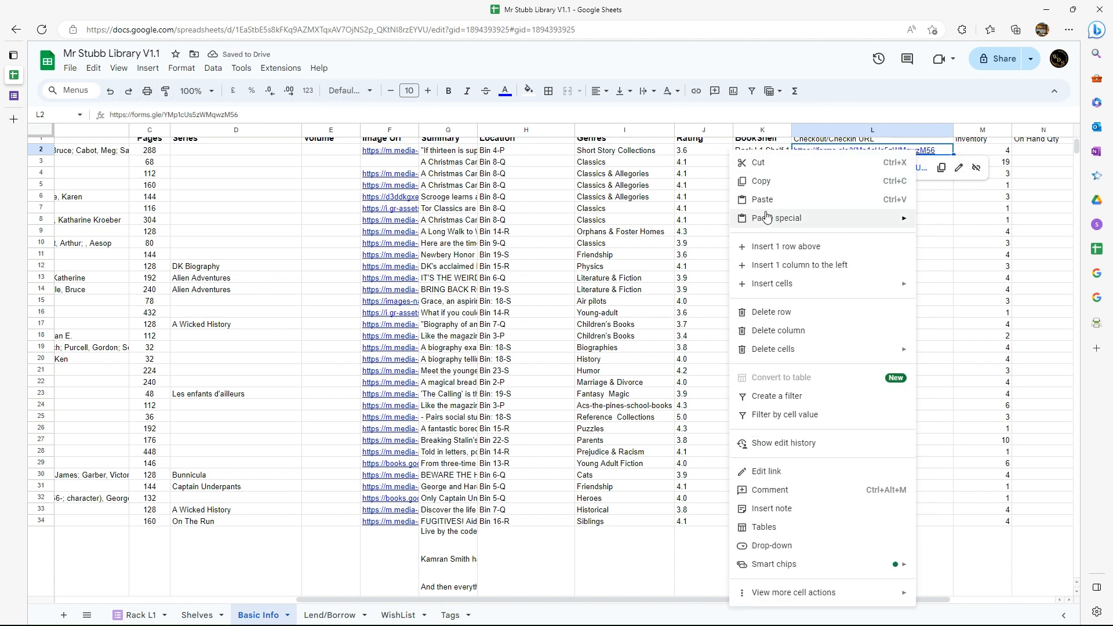
left_click(761, 181)
left_click_drag(837, 164, 824, 431)
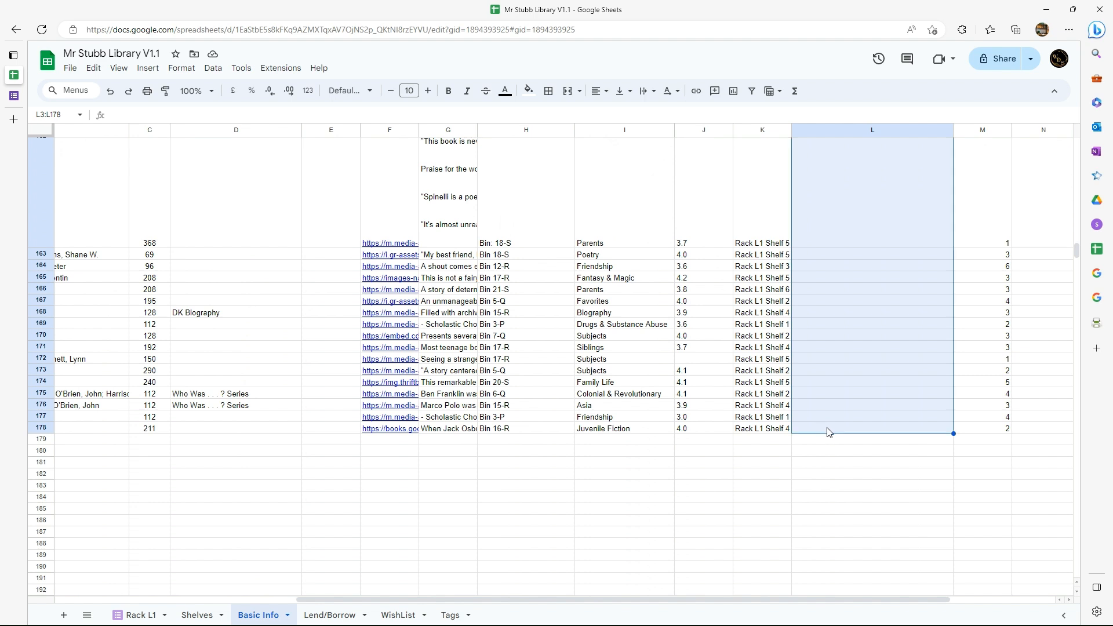
right_click(826, 430)
left_click(855, 266)
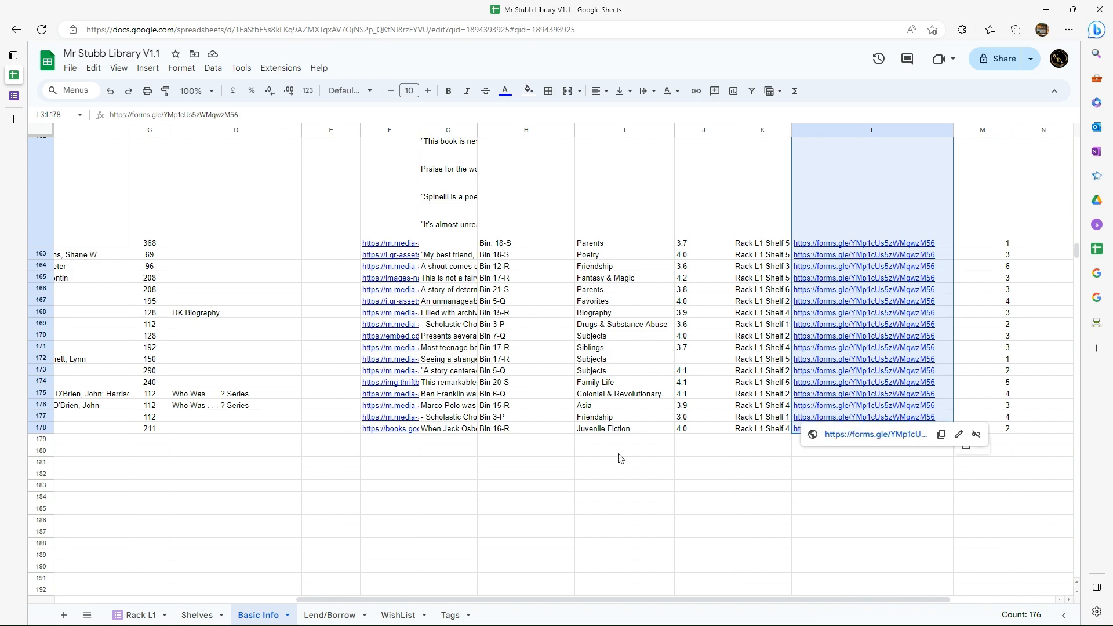
scroll(869, 345, "up", 15)
scroll(863, 335, "up", 10)
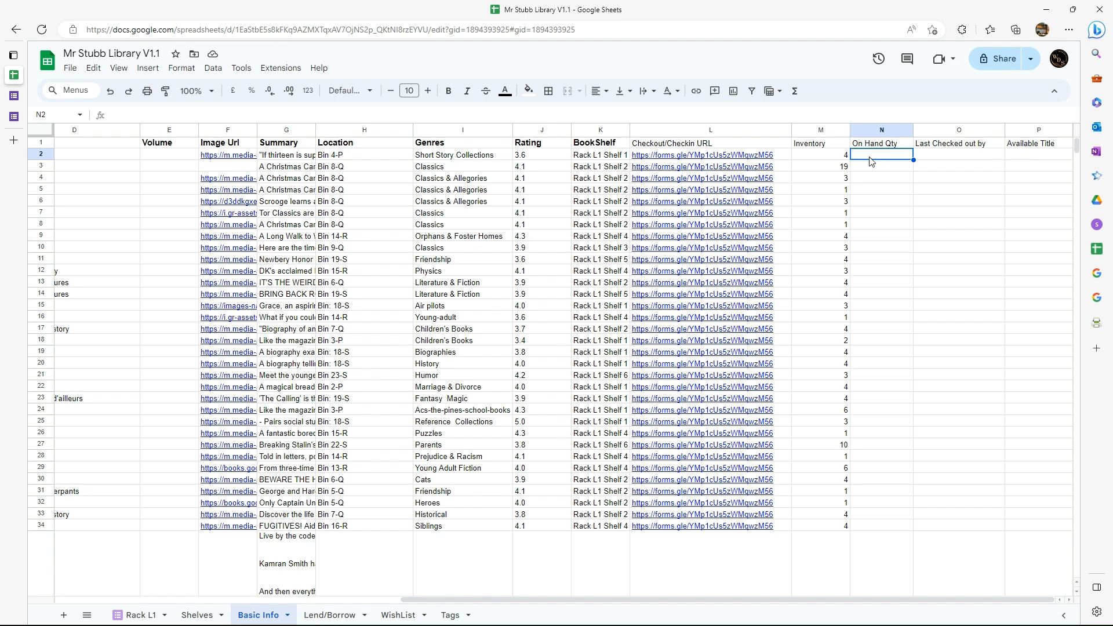
Start the On Hand Qty formula in N2 with the inventory cell minus an opening COUNTIF: =M2-(countif(.
left_click(1023, 157)
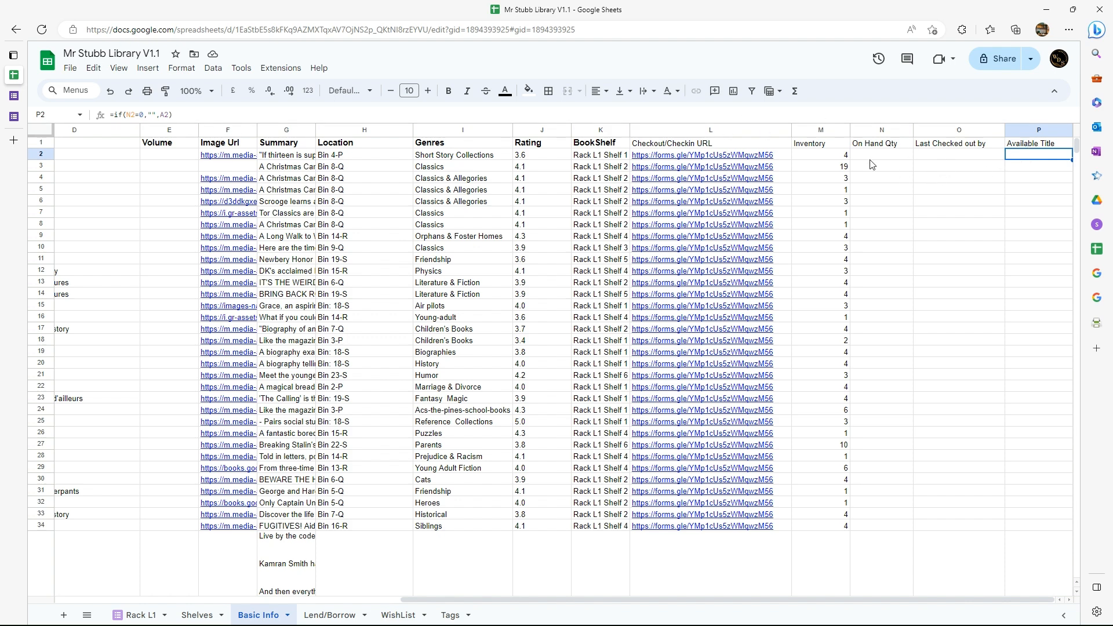
left_click(884, 160)
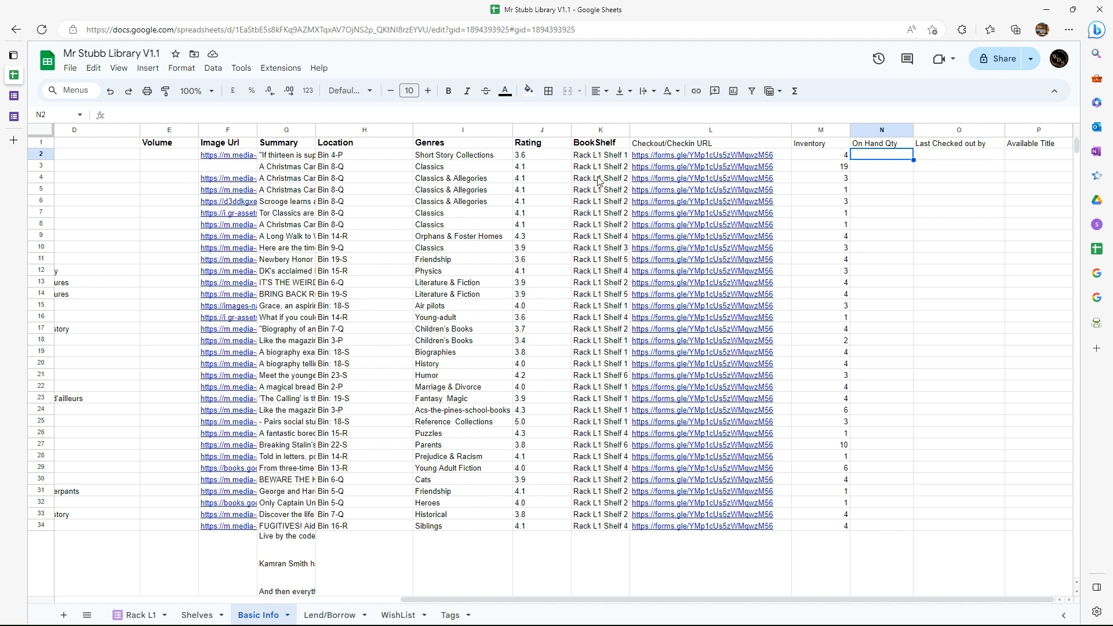
double_click(870, 154)
type("=")
left_click(822, 155)
type("-(")
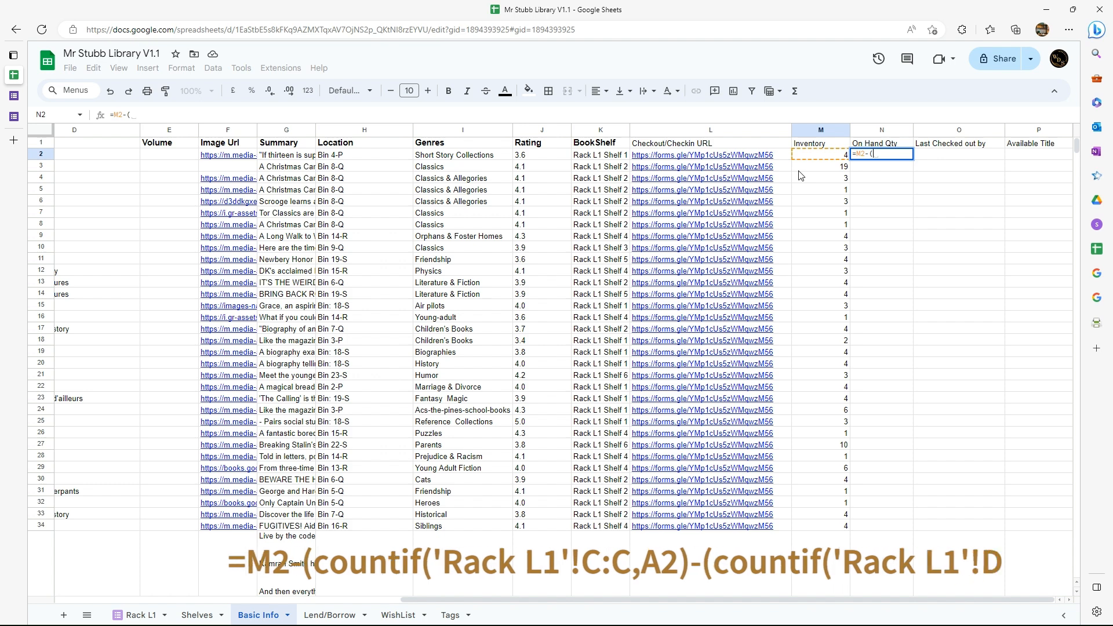
type("count")
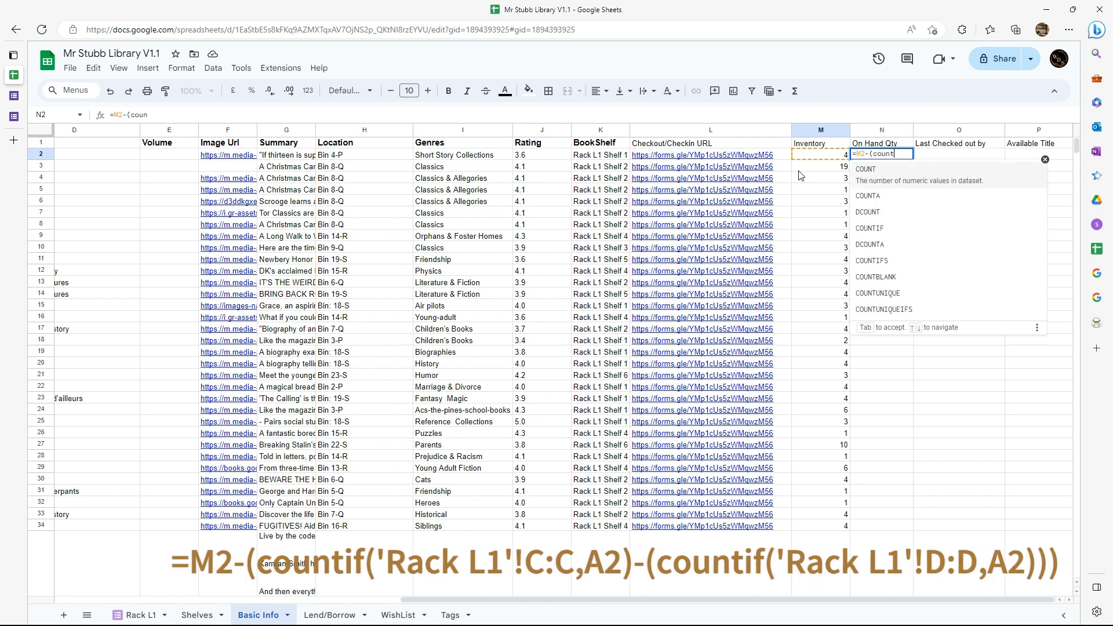
type("if(")
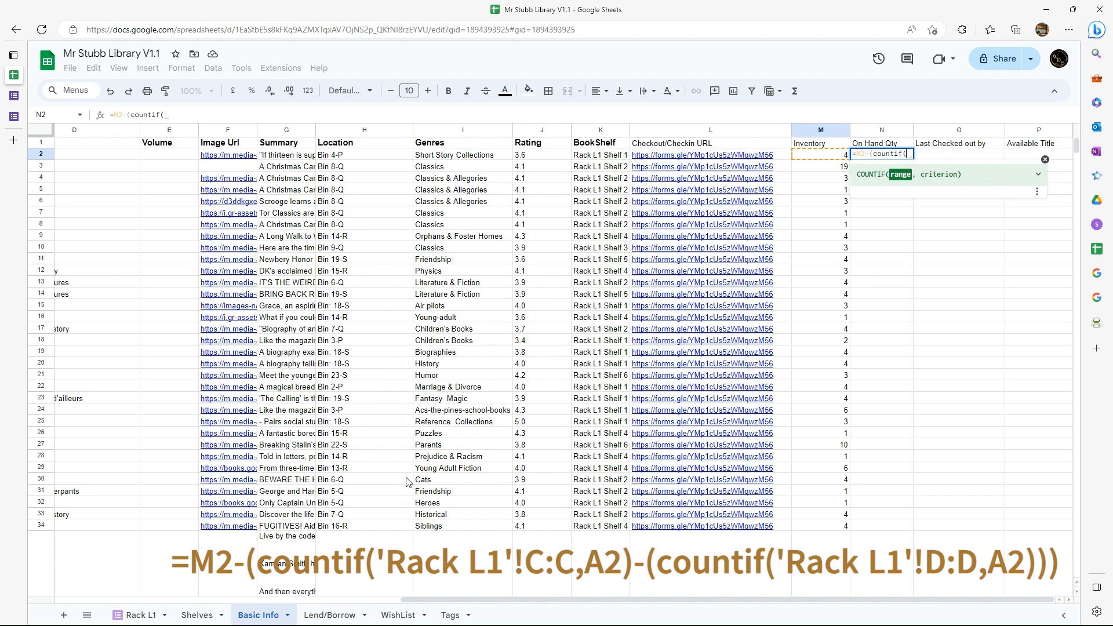
Complete the first COUNTIF with column C of the Rack L1 sheet as range and title cell A2 as criterion.
left_click(137, 618)
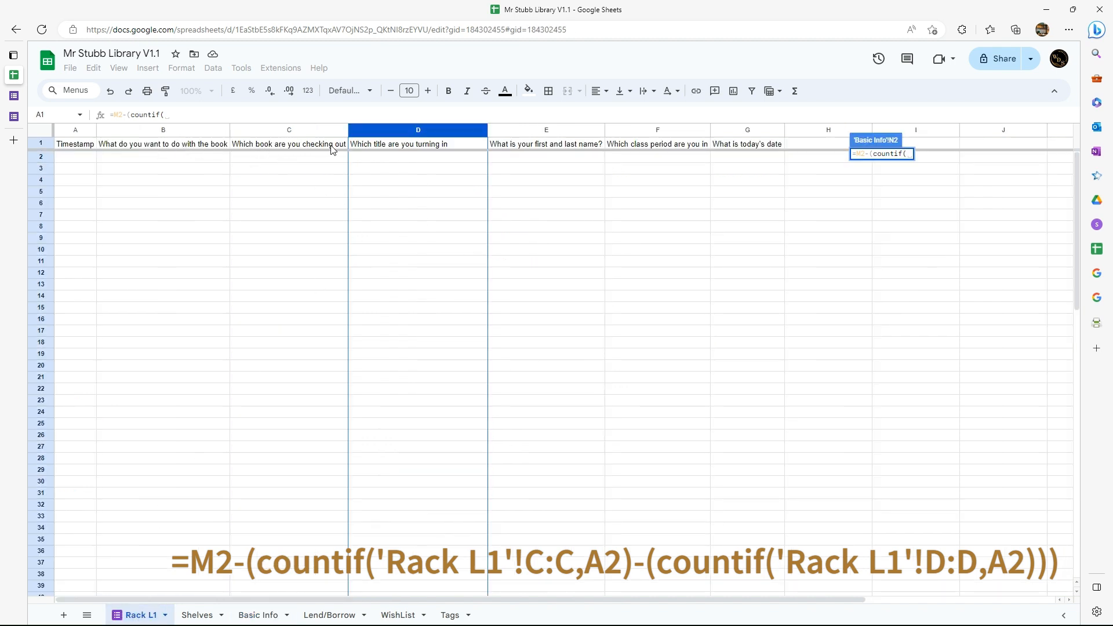
left_click(302, 131)
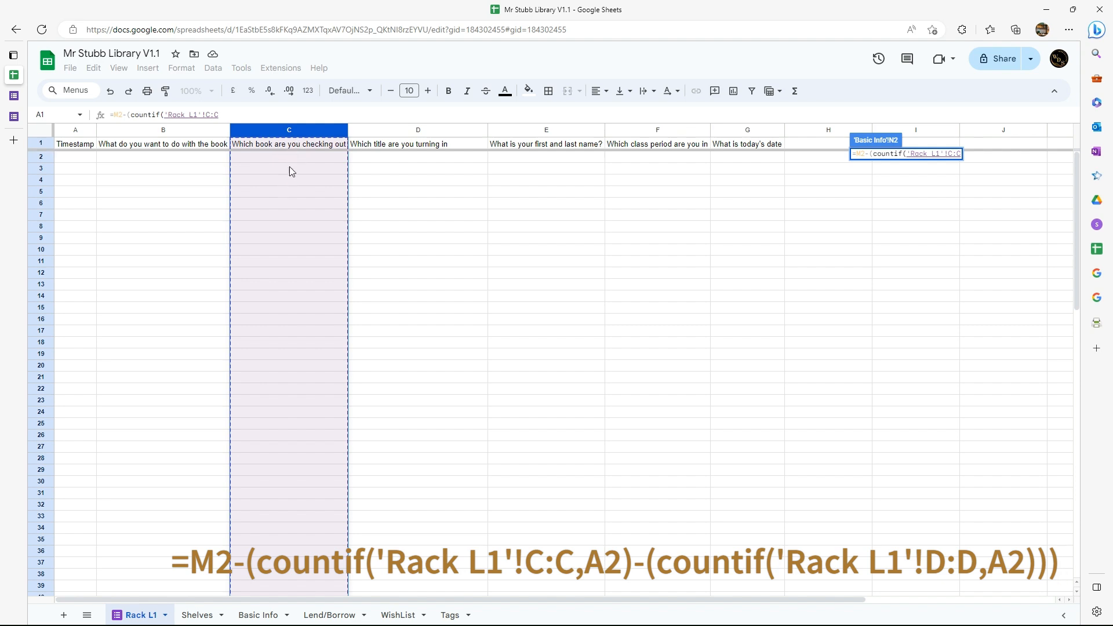
left_click(226, 116)
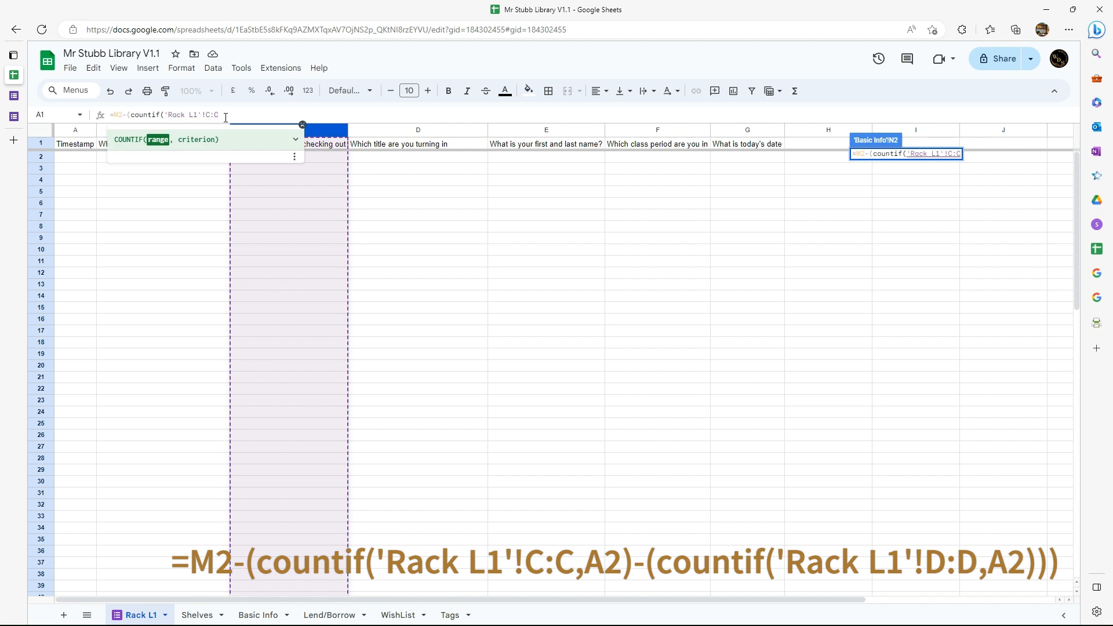
type(",")
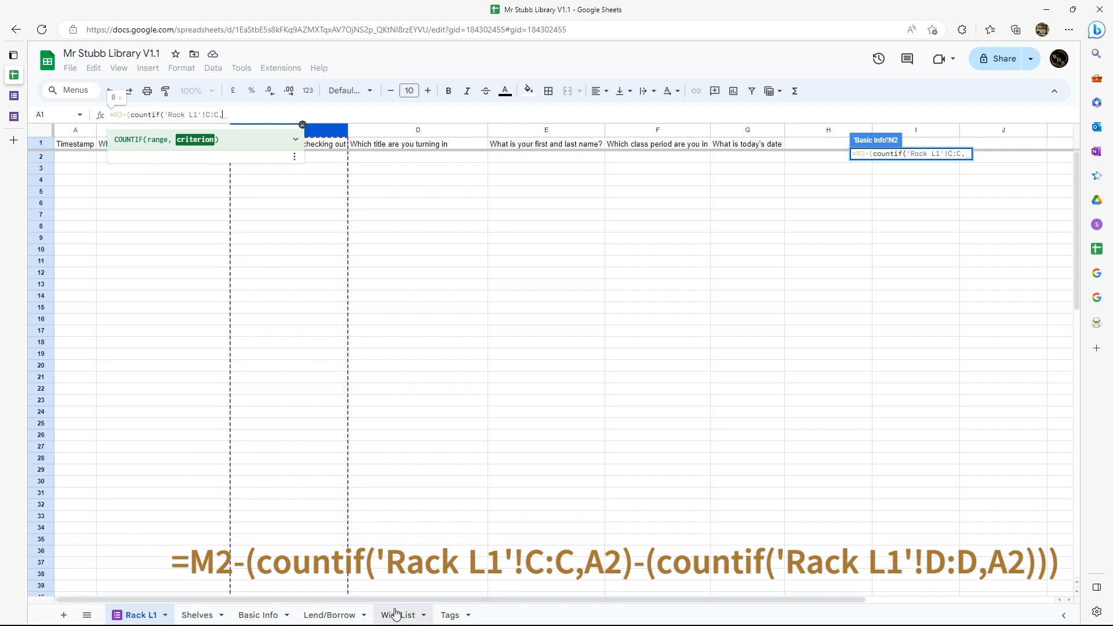
left_click(258, 616)
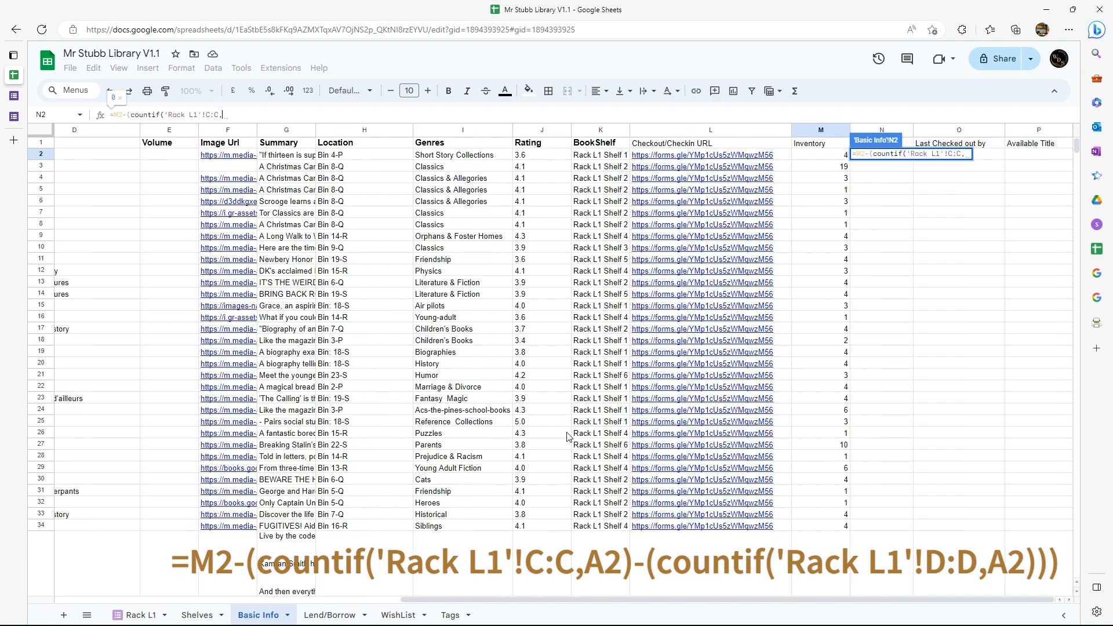
left_click_drag(423, 597, 87, 597)
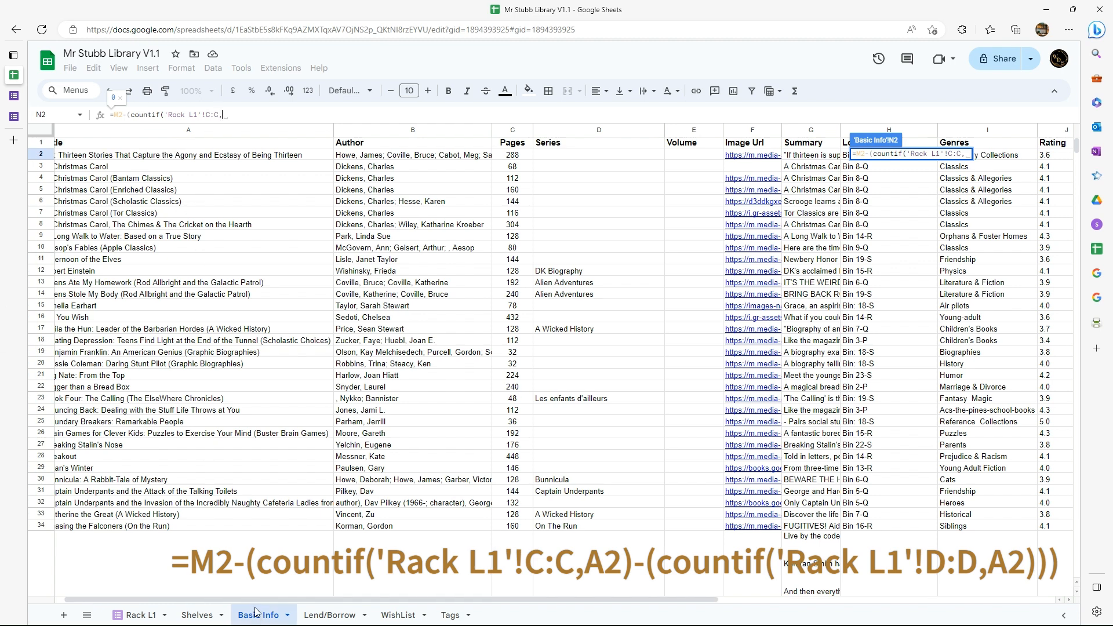
left_click_drag(255, 599, 212, 604)
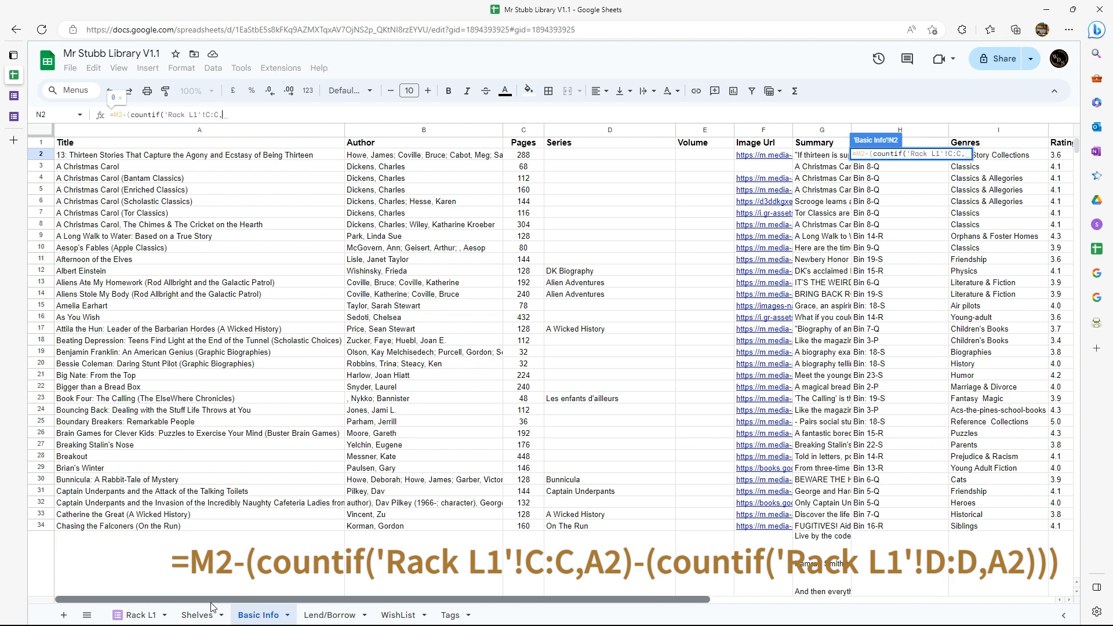
left_click(89, 157)
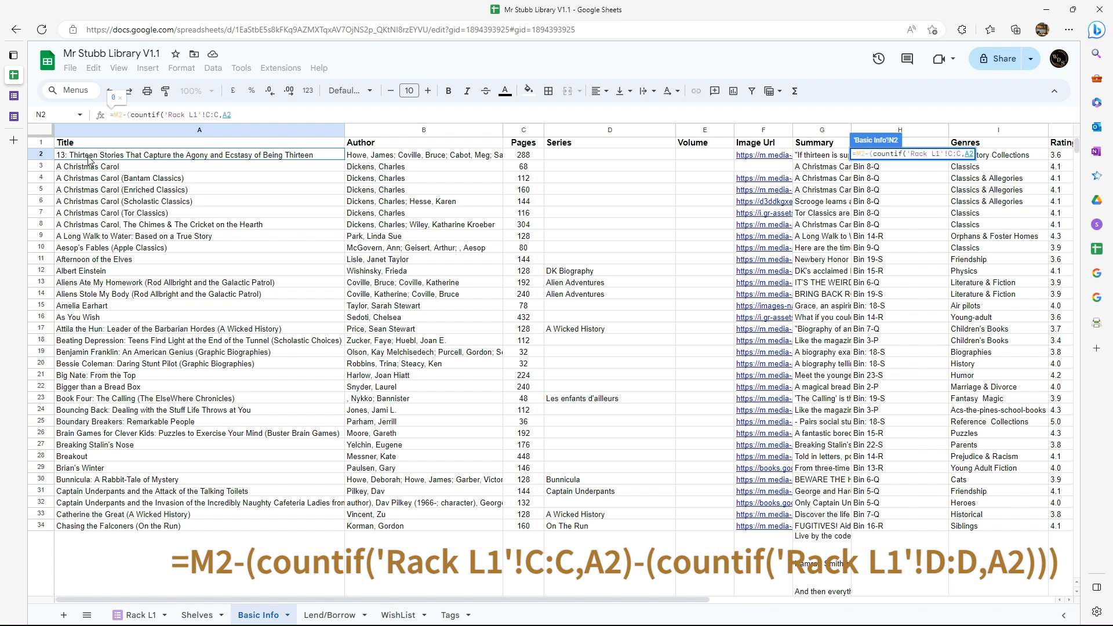
type(")")
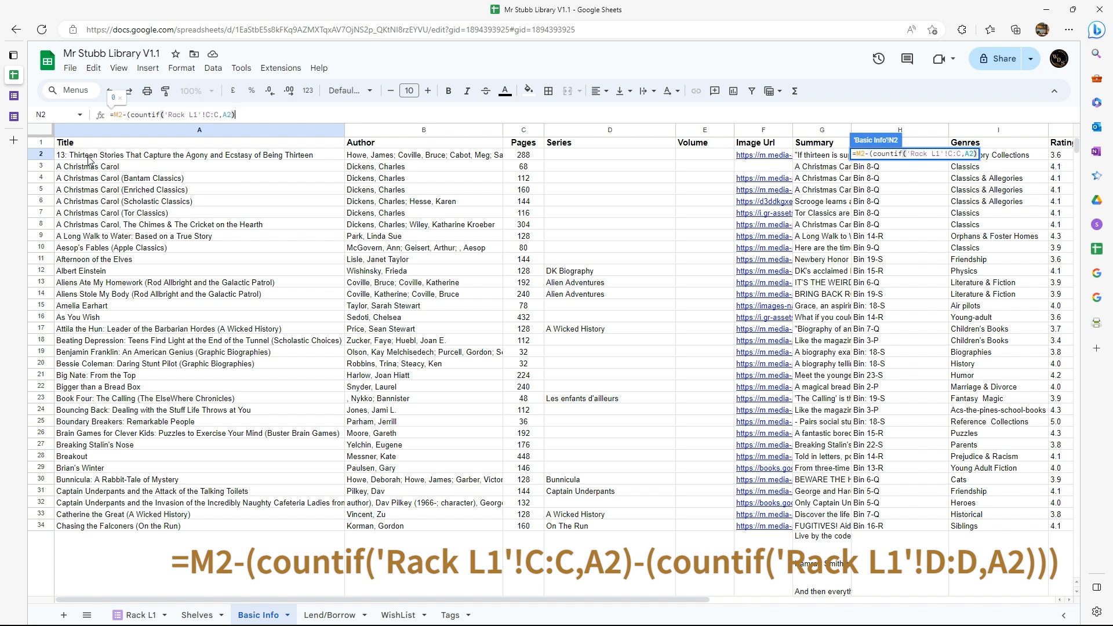
Subtract a second COUNTIF in the N2 formula, using column D of the Rack L1 sheet as its range.
type("-(")
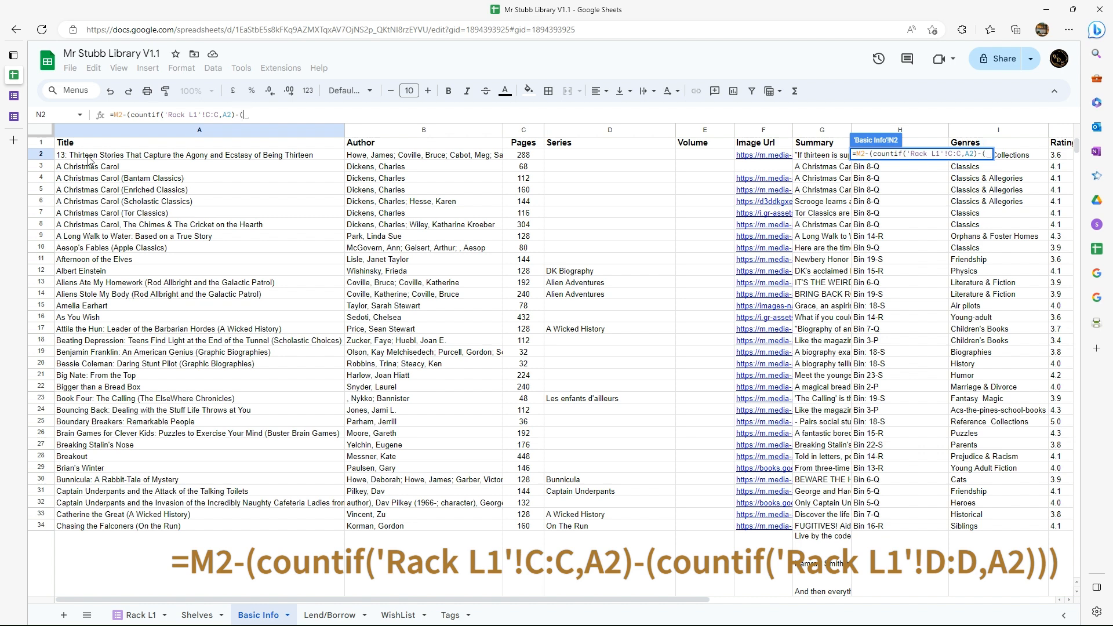
type("countif")
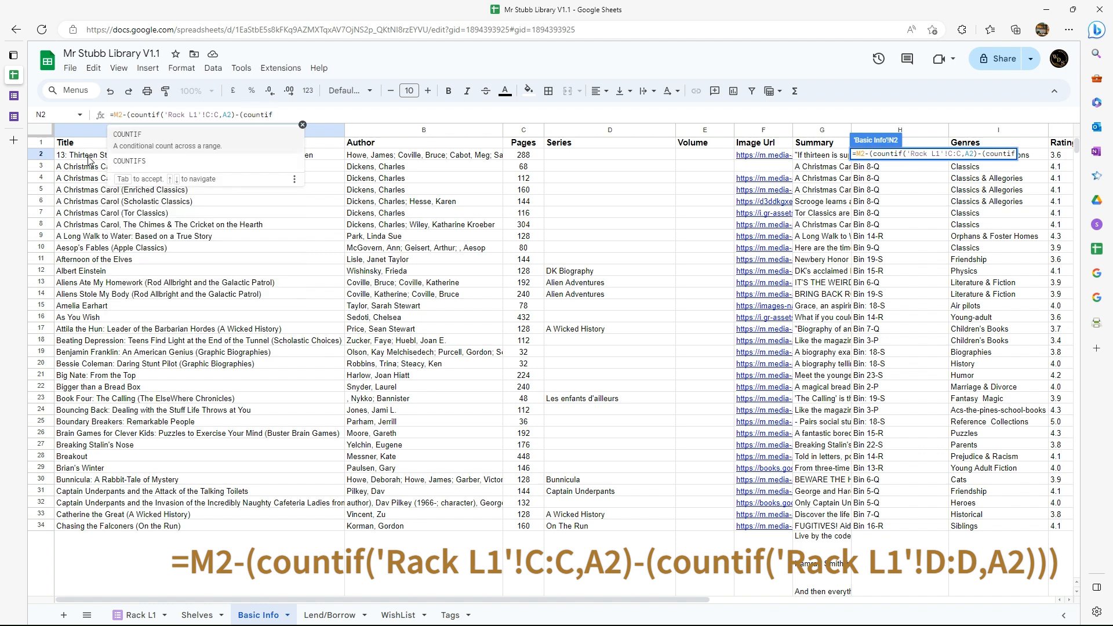
type("(")
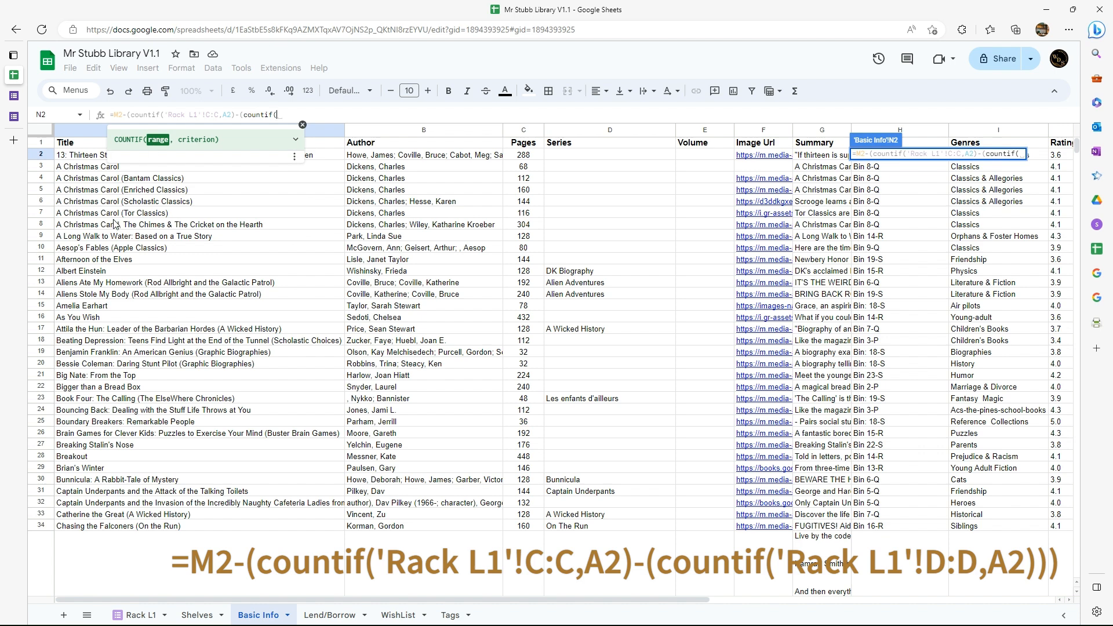
left_click(133, 617)
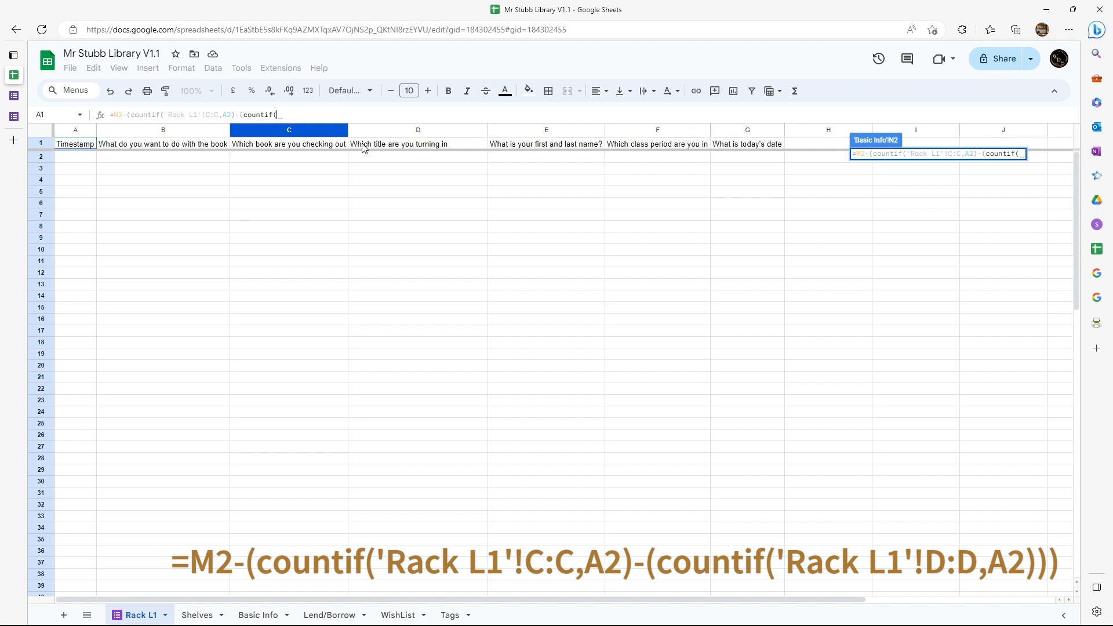
left_click(405, 135)
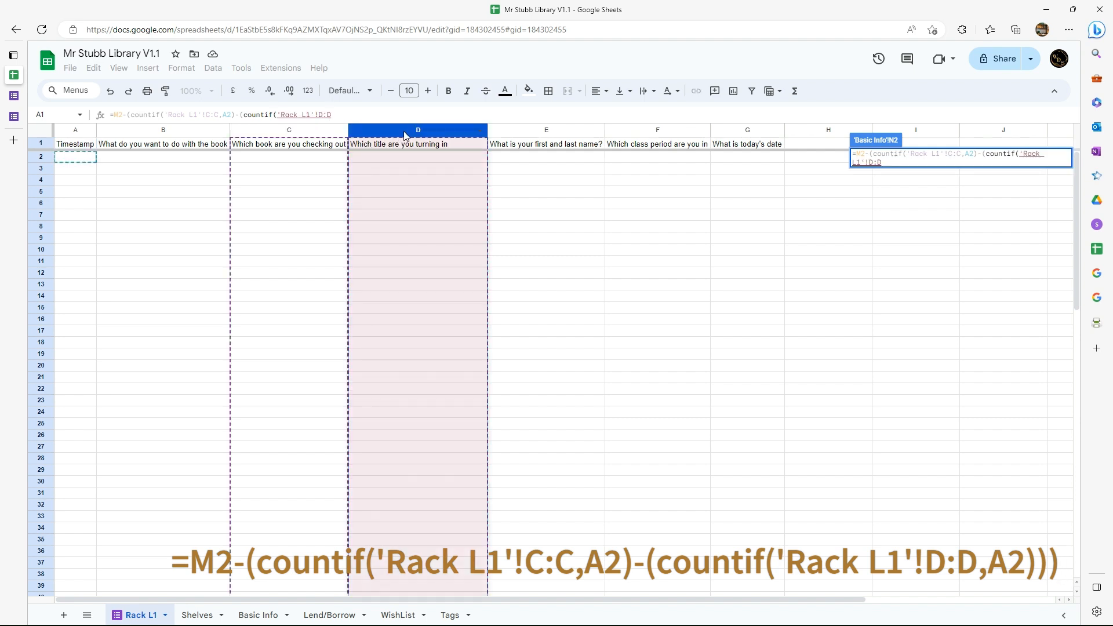
Finish the N2 formula with A2 as the second COUNTIF's criterion and fill it down the On Hand Qty column.
type(",")
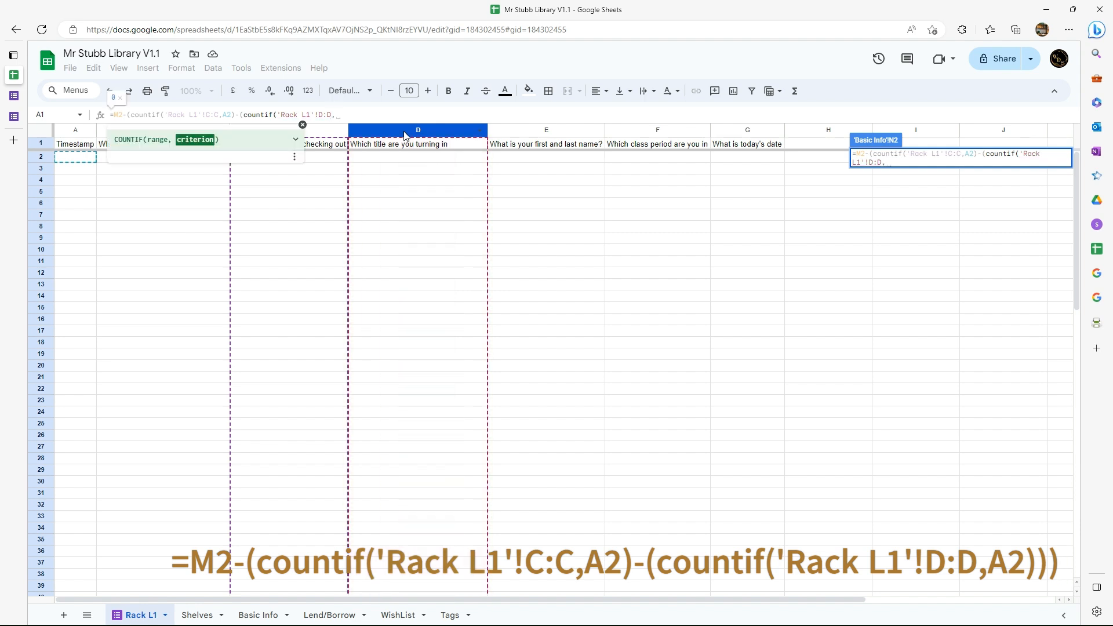
type("A2")
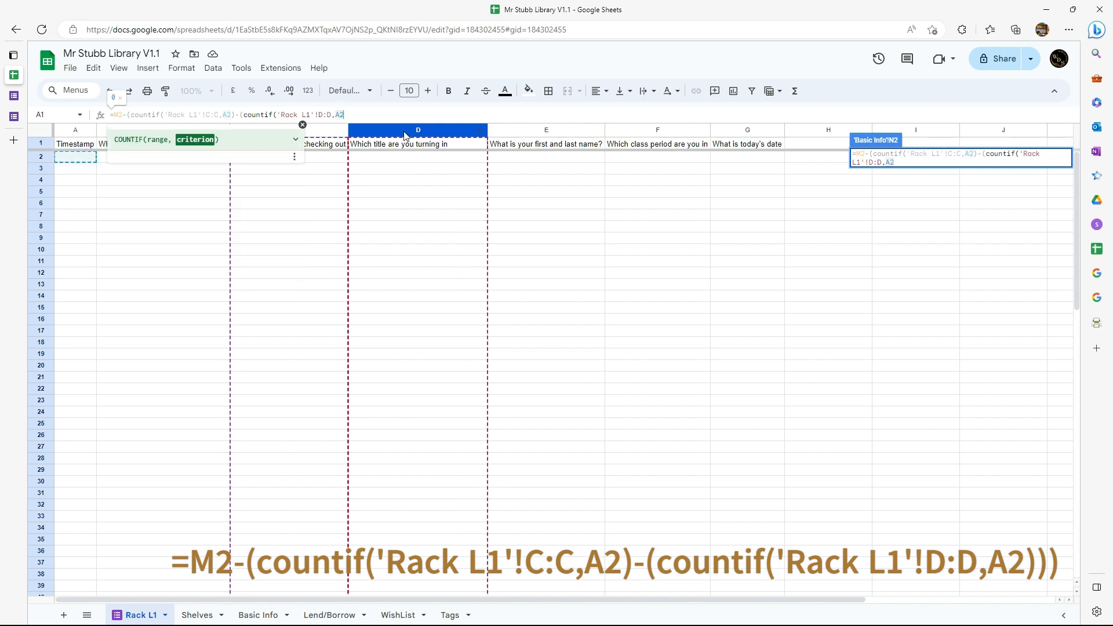
type("))")
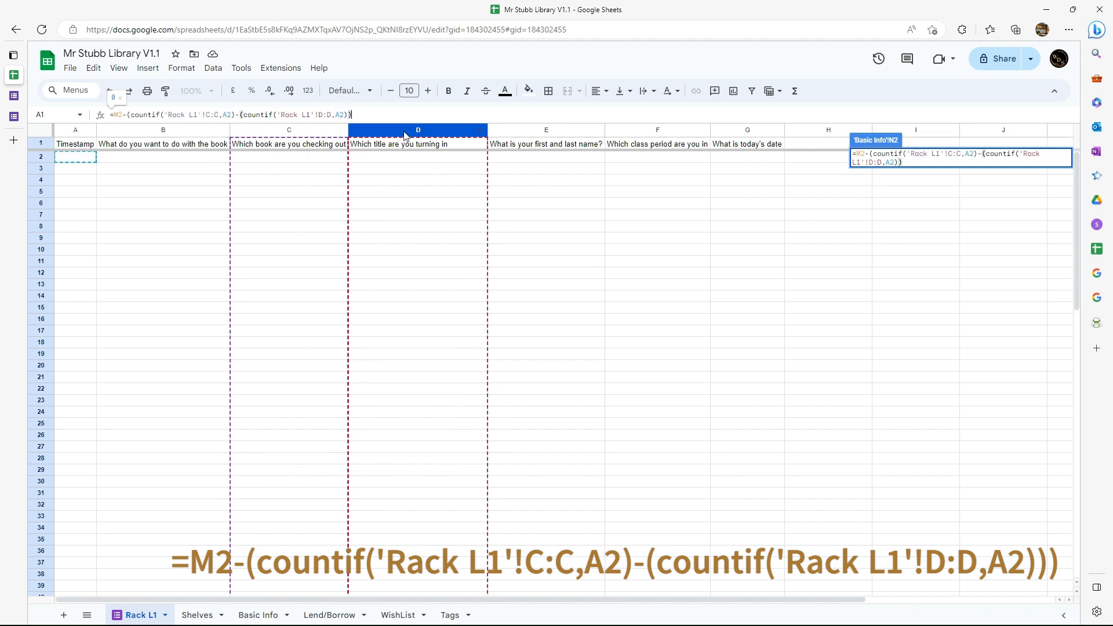
type(")")
key("Return")
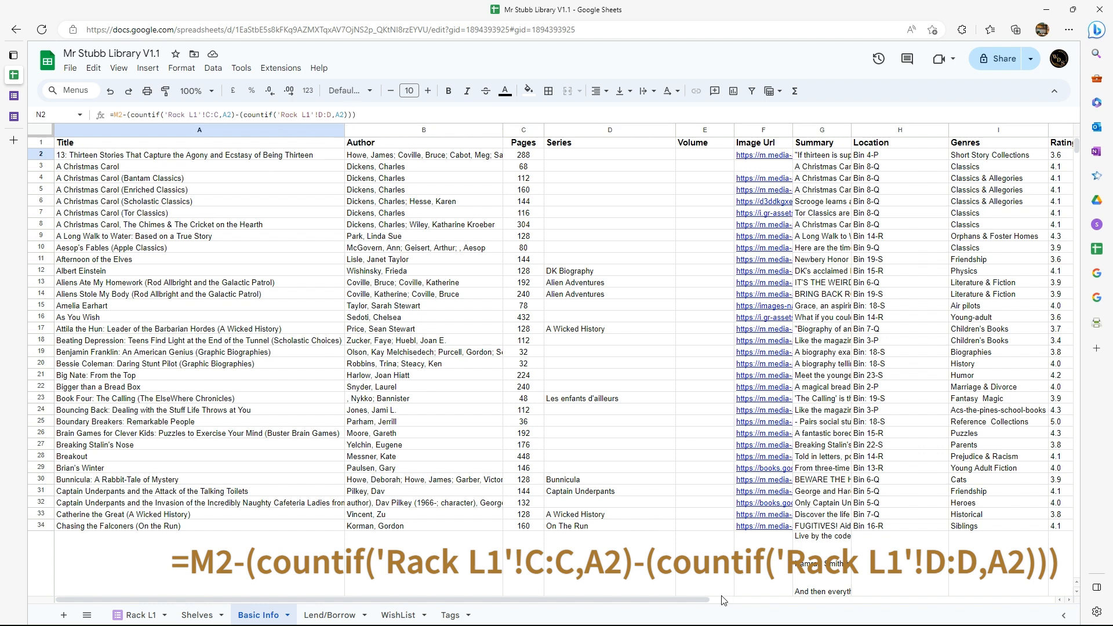
left_click_drag(696, 600, 1112, 600)
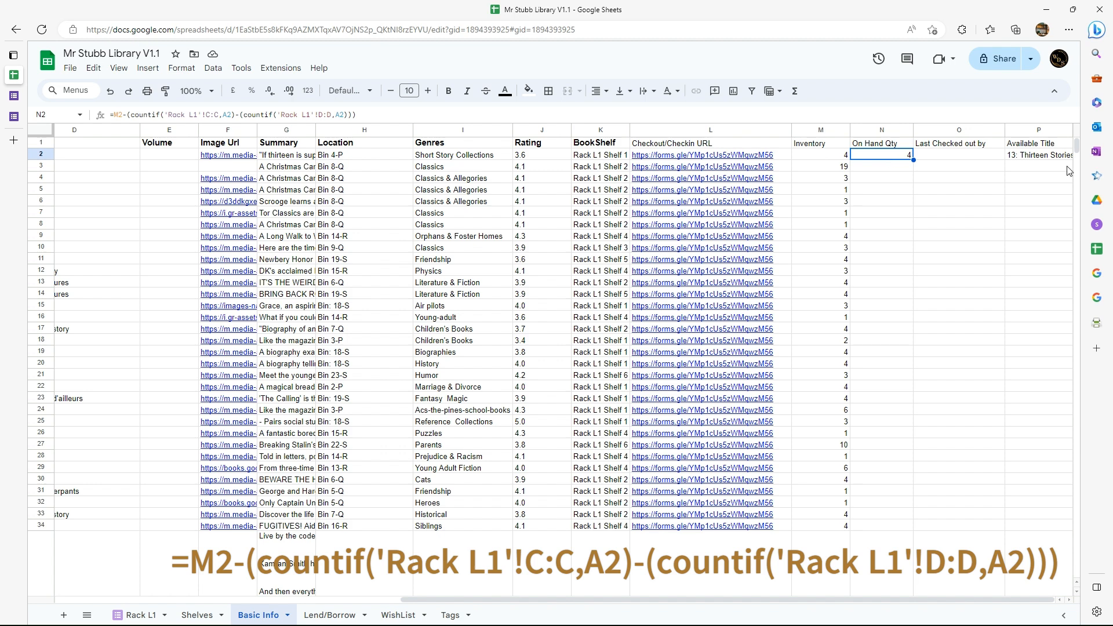
double_click(915, 161)
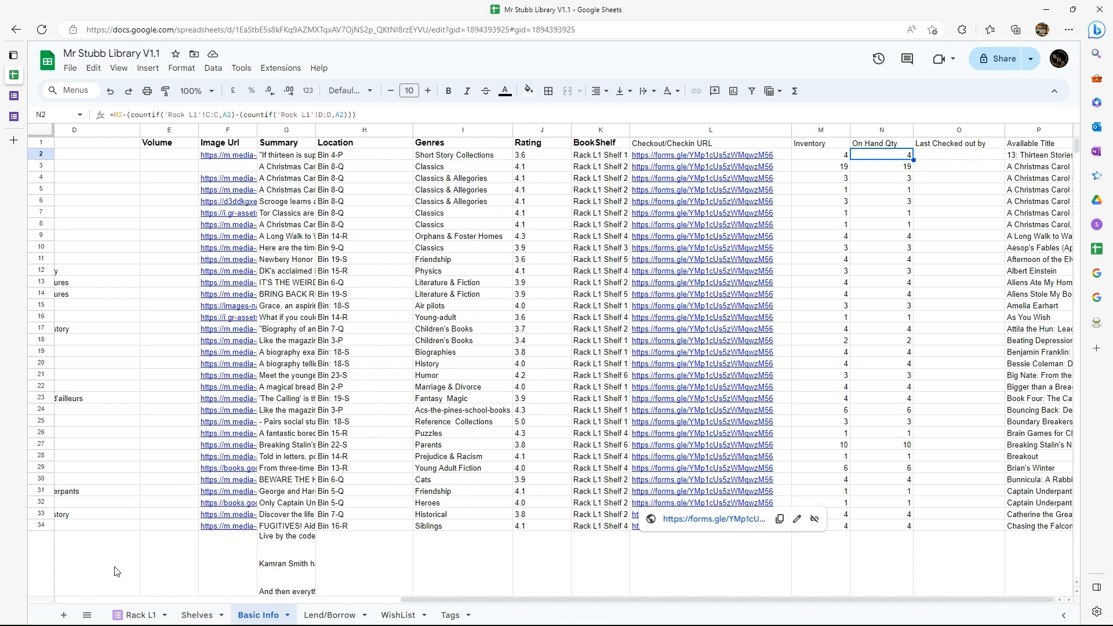
Open the form linked to the Rack L1 sheet for editing.
left_click(139, 617)
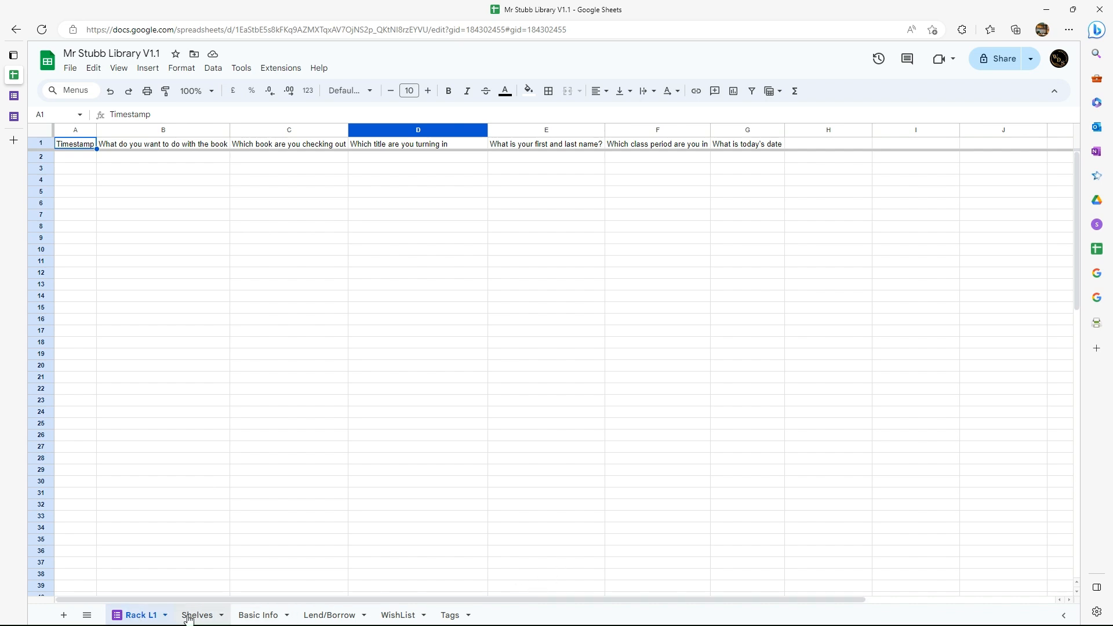
left_click(277, 614)
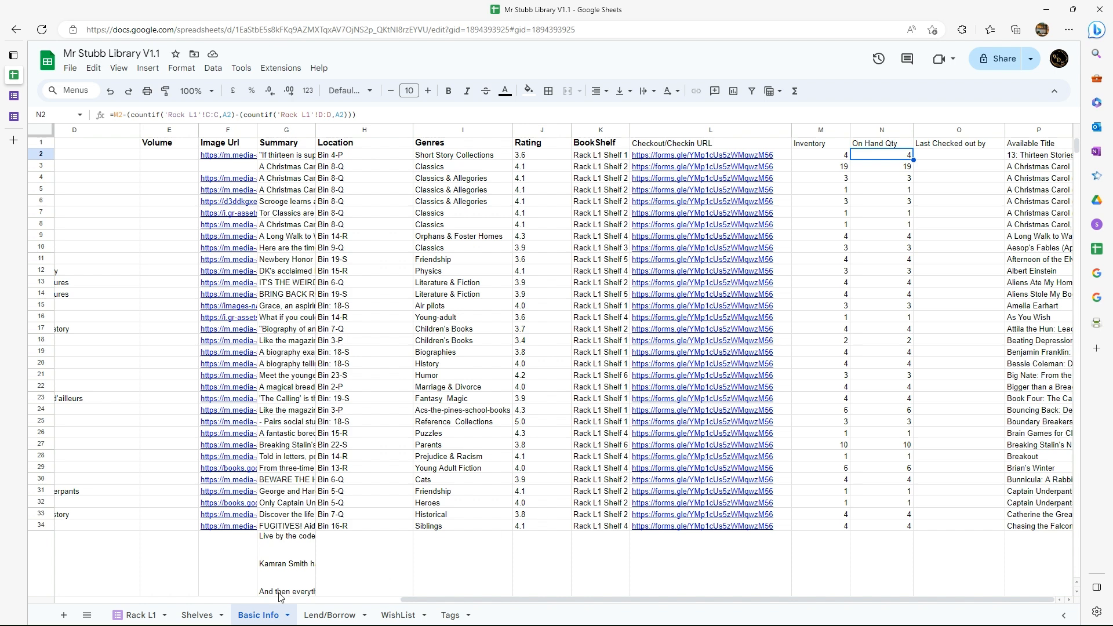
left_click(139, 615)
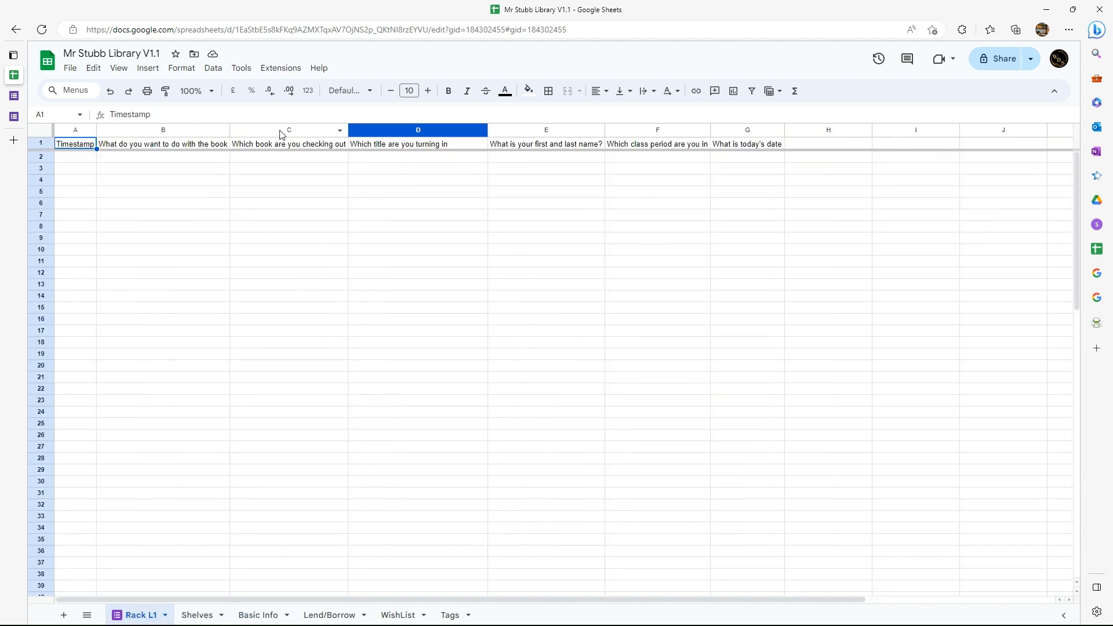
left_click(216, 69)
mouse_move(240, 70)
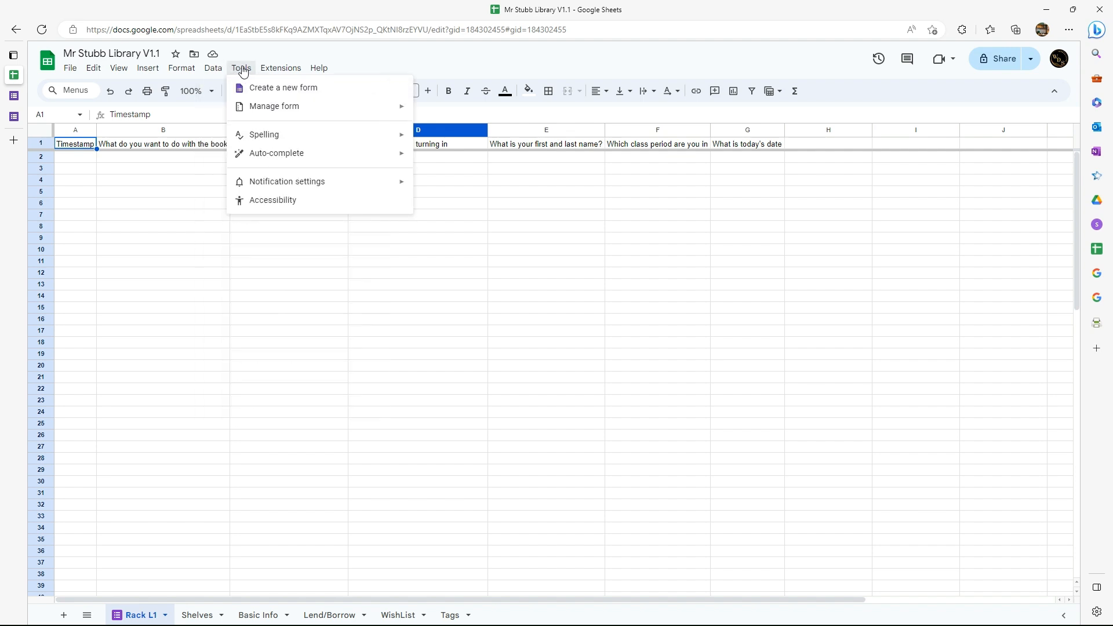
mouse_move(266, 113)
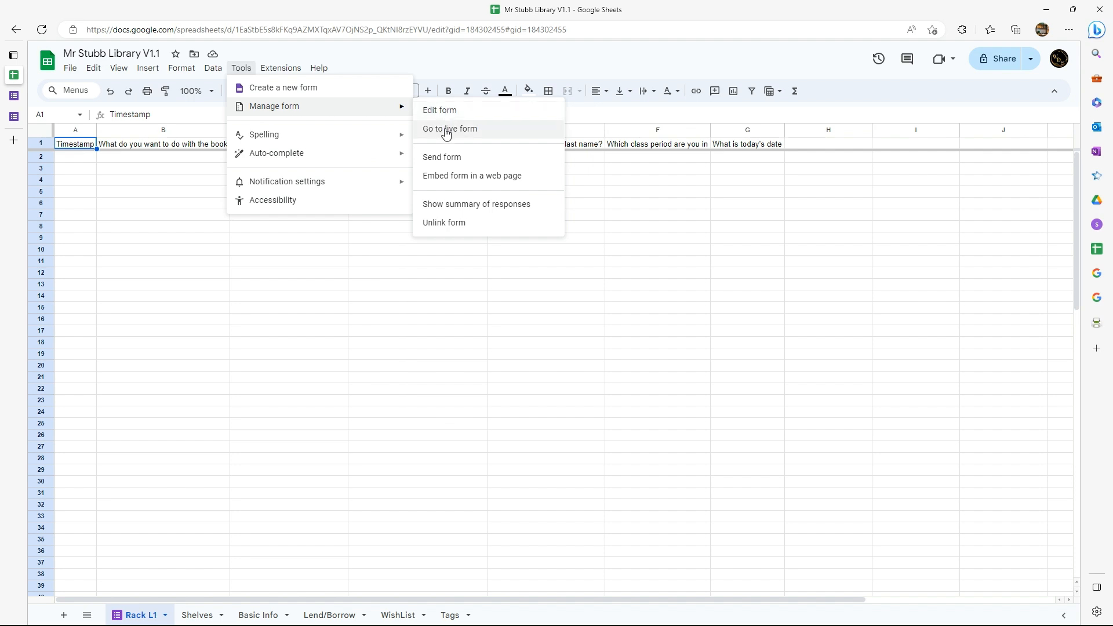
left_click(444, 111)
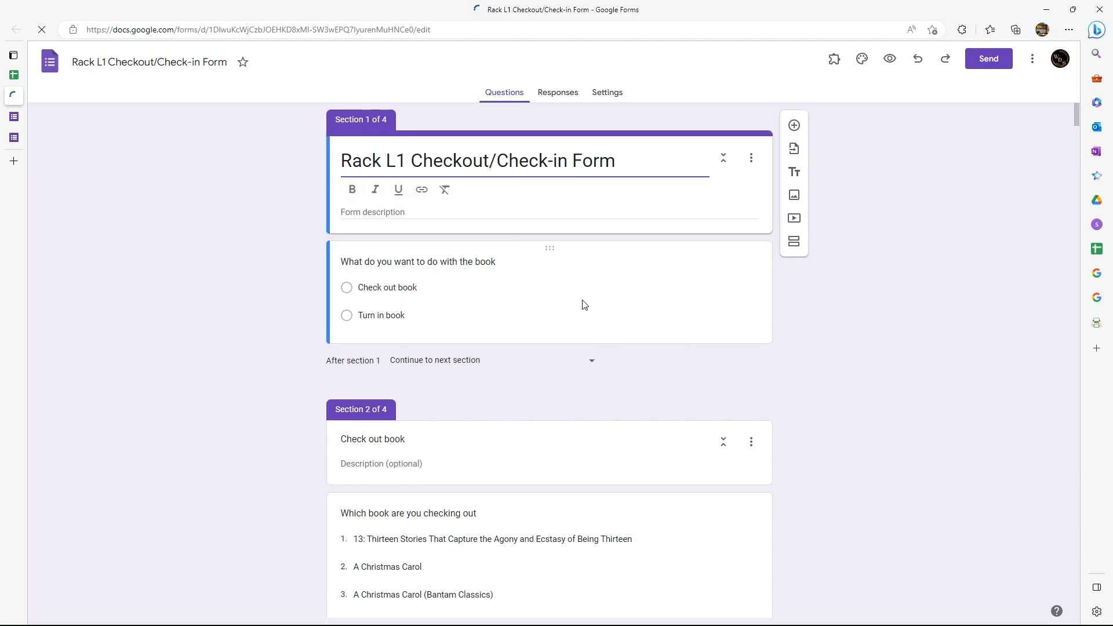
Start the formRanger add-on in the Rack L1 Checkout/Check-in Form.
scroll(551, 313, "down", 2)
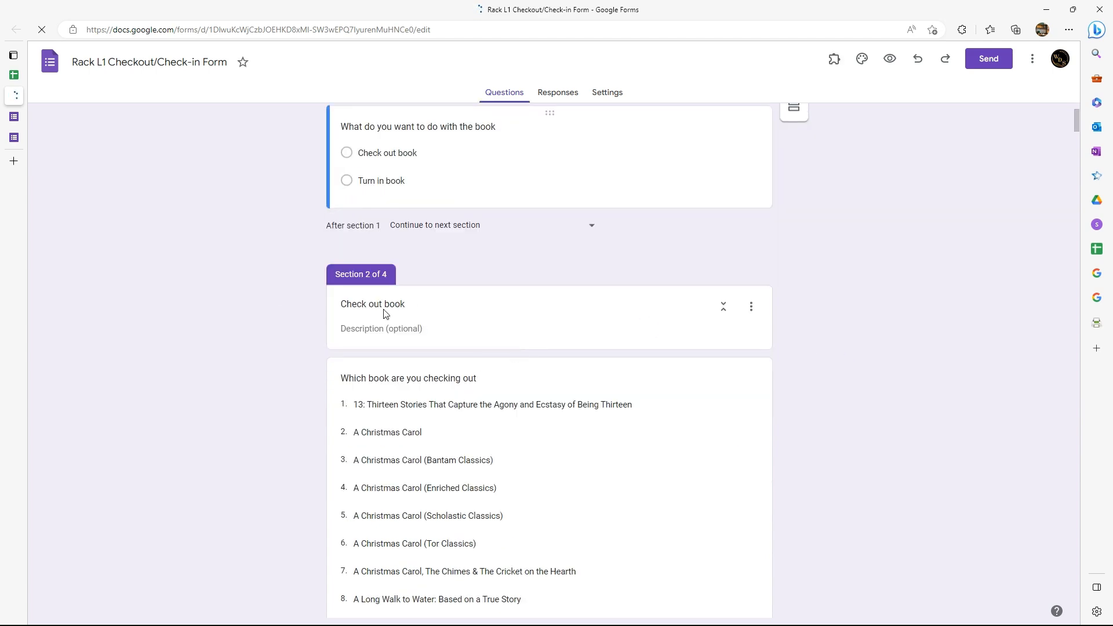
scroll(477, 311, "down", 20)
scroll(458, 313, "down", 3)
scroll(438, 316, "up", 5)
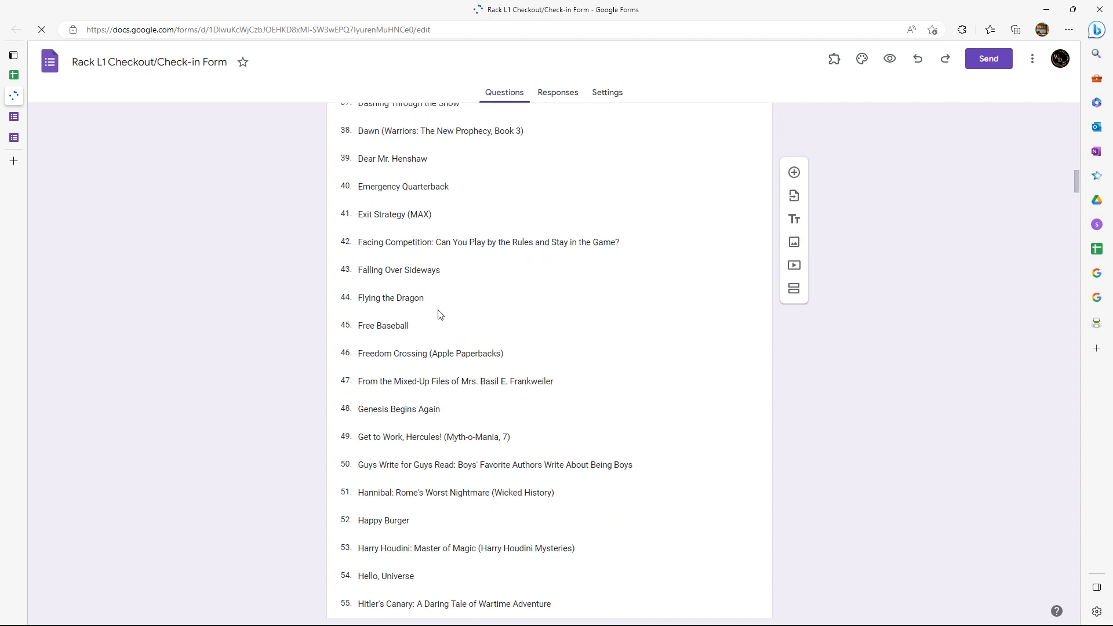
left_click(432, 276)
scroll(426, 279, "up", 5)
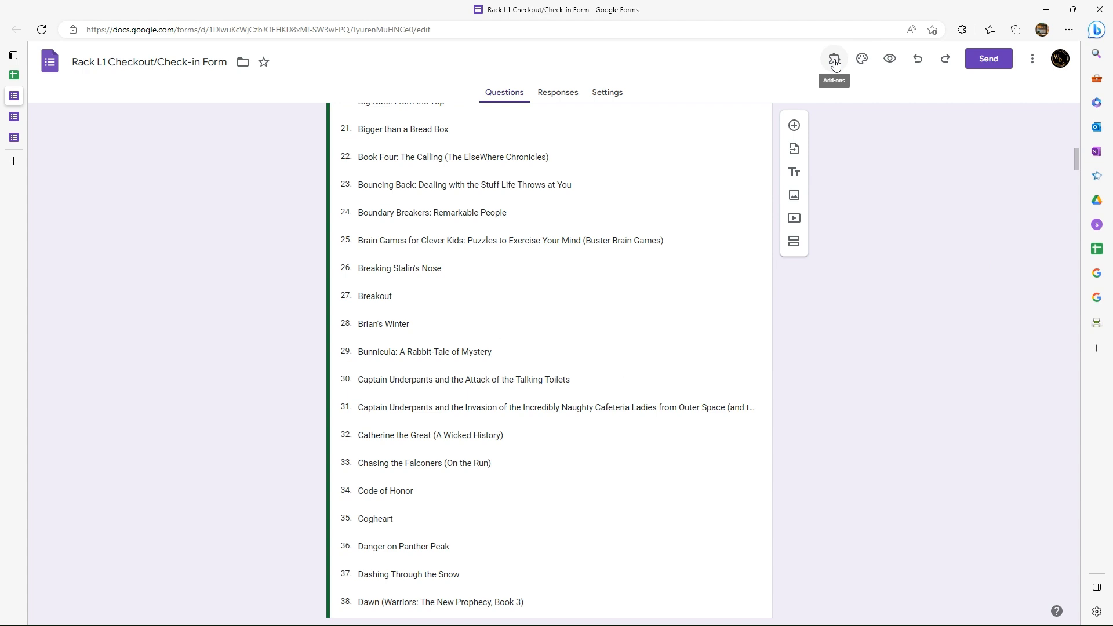
left_click(834, 62)
left_click(853, 93)
left_click(527, 114)
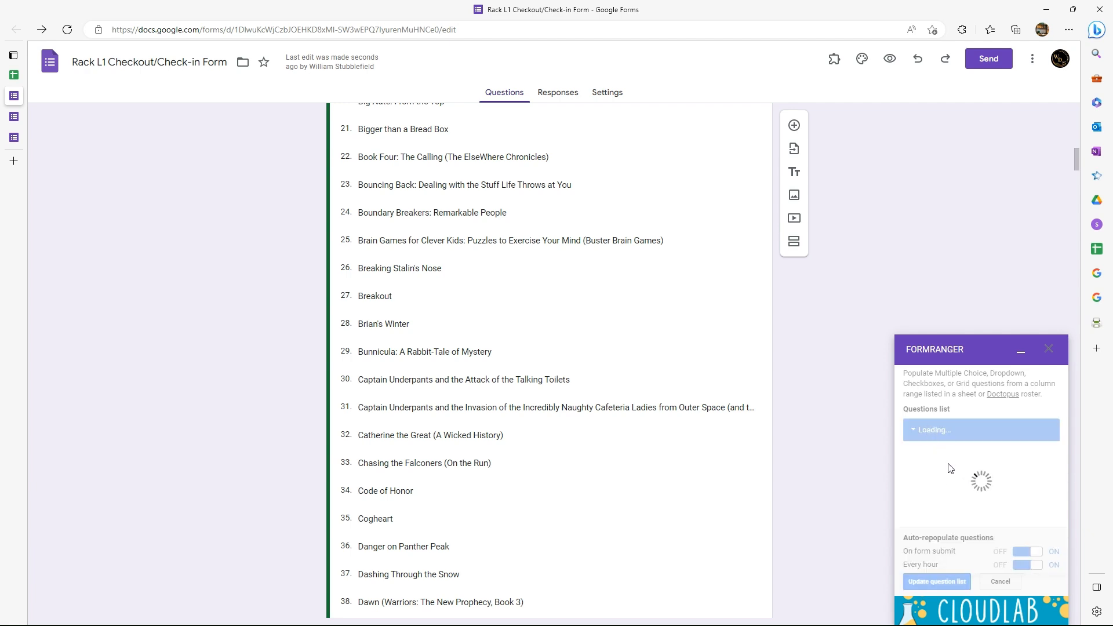
Expand the "Which book are you checking out" question in formRanger and update the question list from its Available Titles range.
left_click(916, 430)
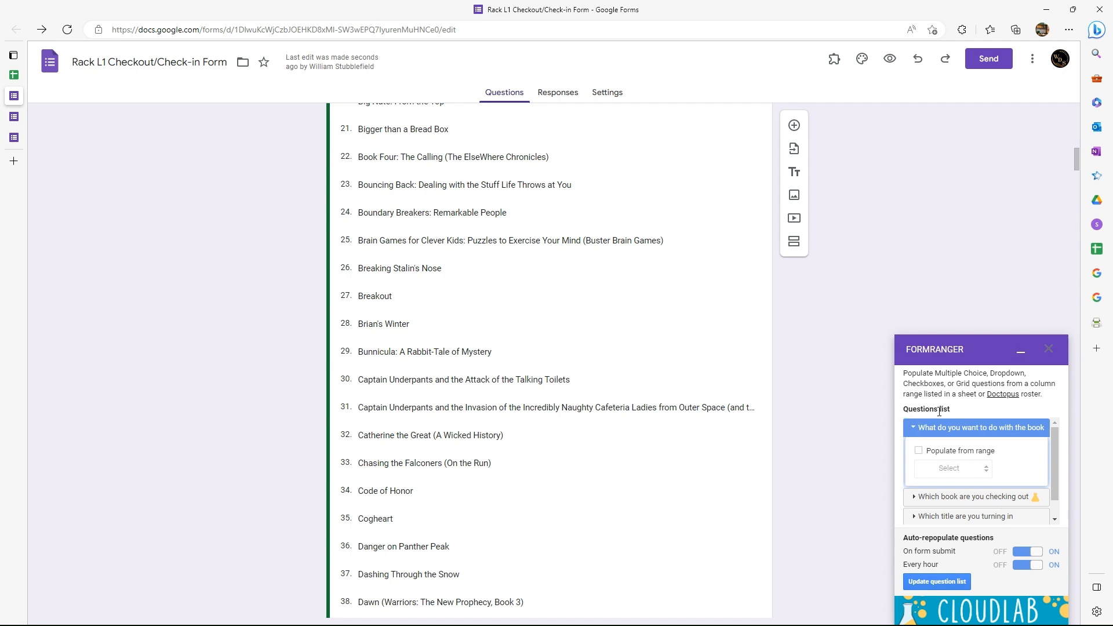
left_click(913, 430)
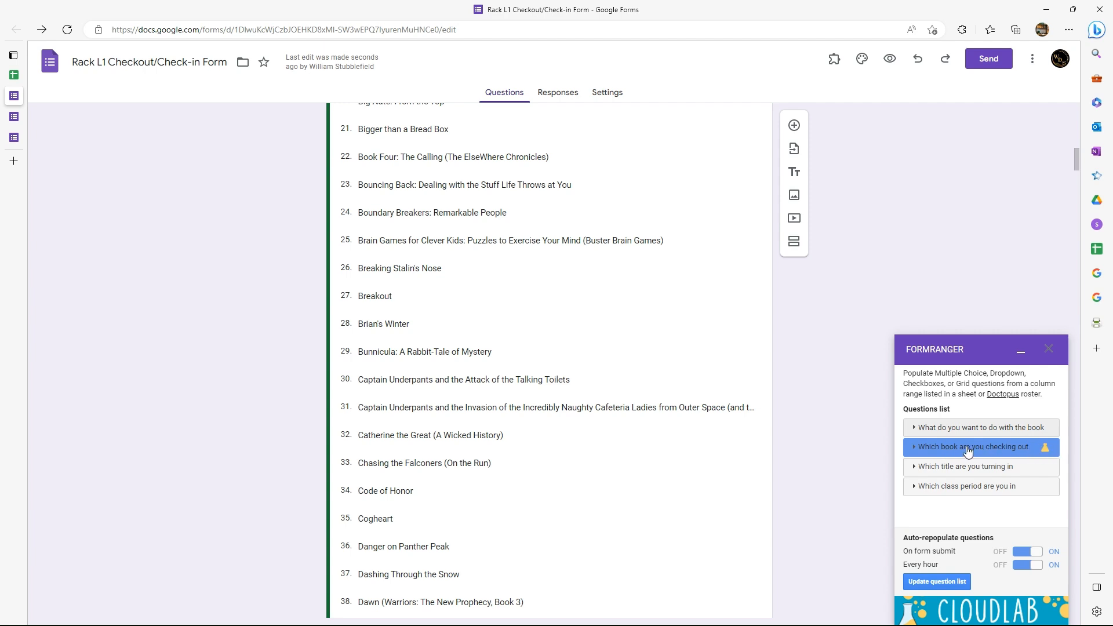
left_click(916, 451)
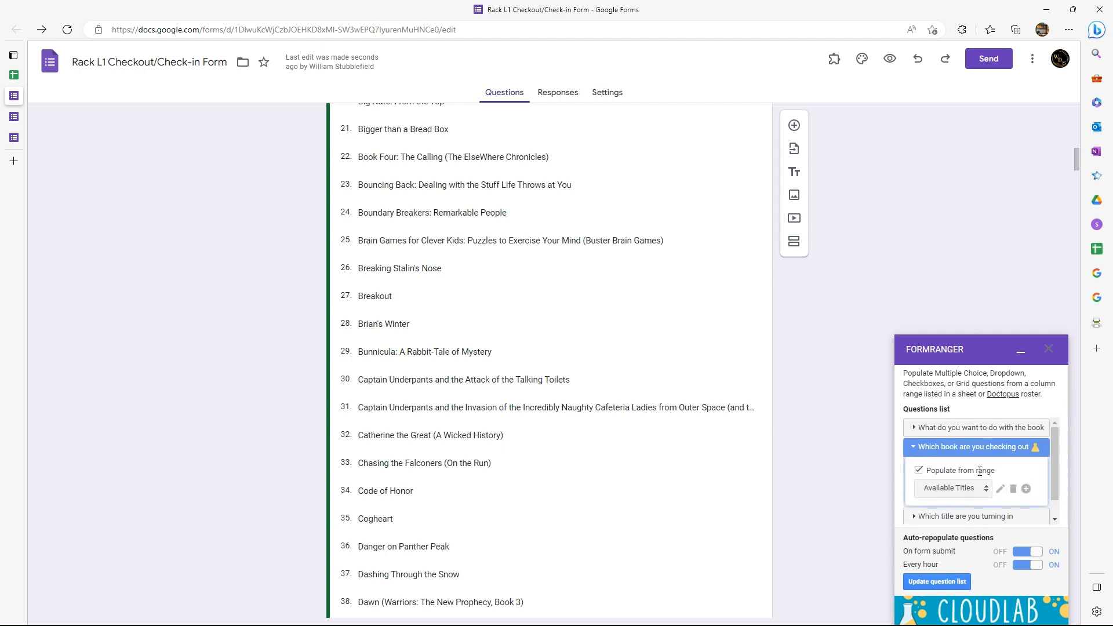
left_click(939, 582)
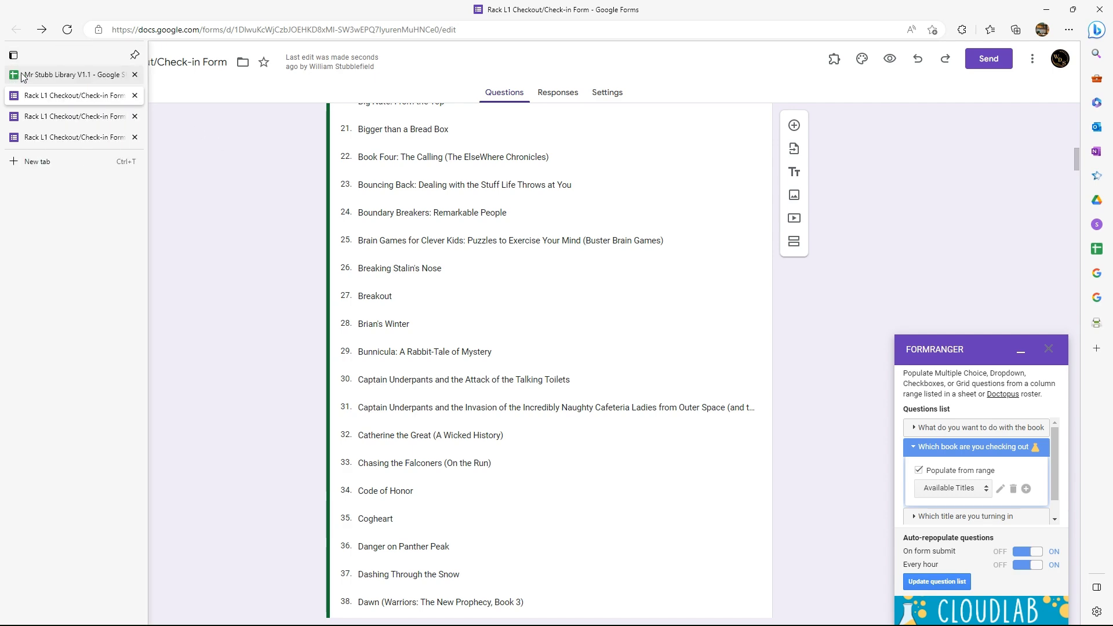
Switch back to the library spreadsheet in Google Sheets and show the Basic Info sheet.
scroll(423, 338, "up", 15)
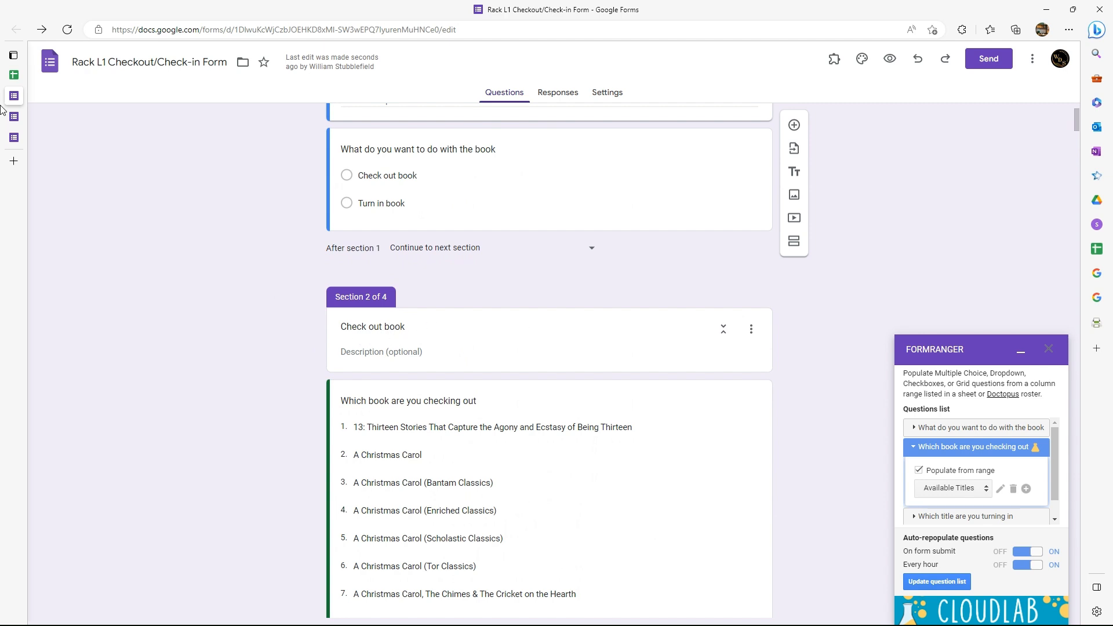
left_click(52, 75)
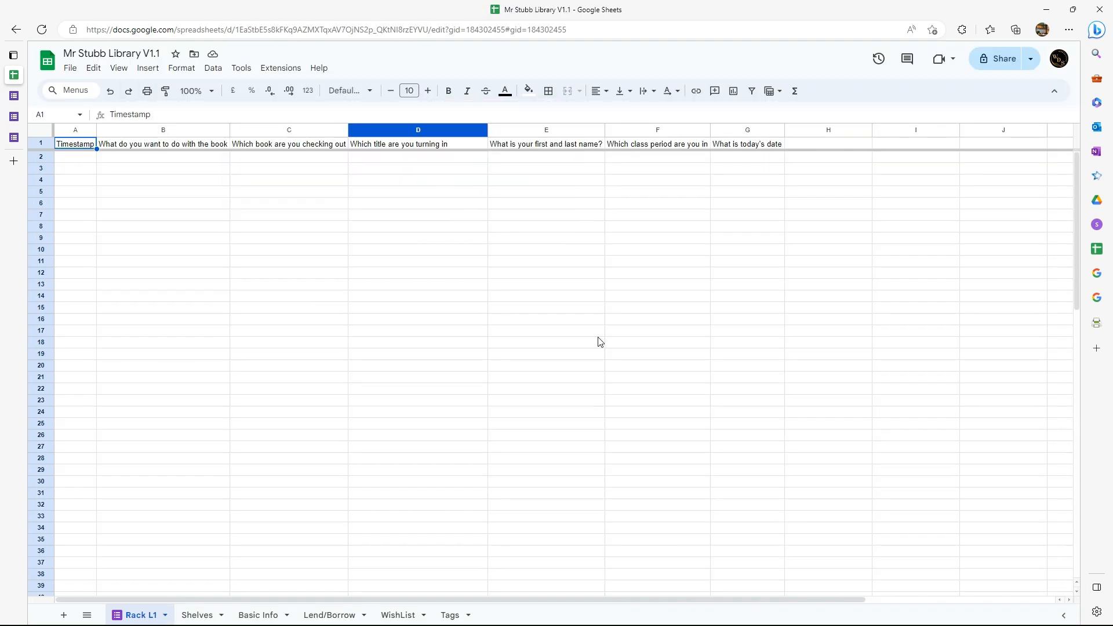
left_click(258, 615)
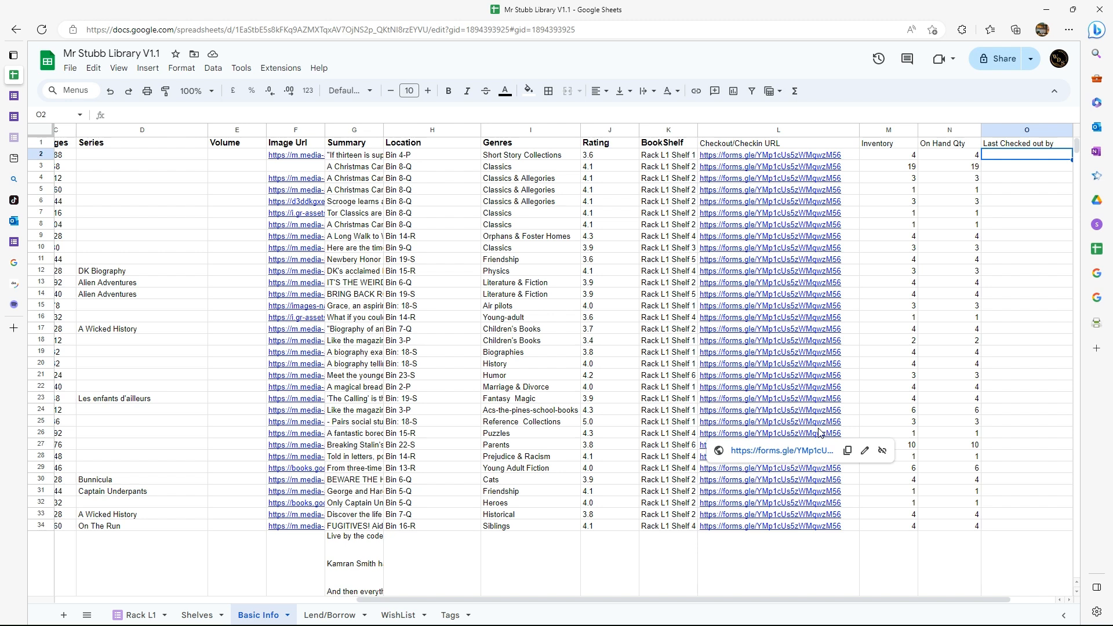
Start an XLOOKUP formula in O2 under Last Checked out by, with A2 as the search key.
type("=x")
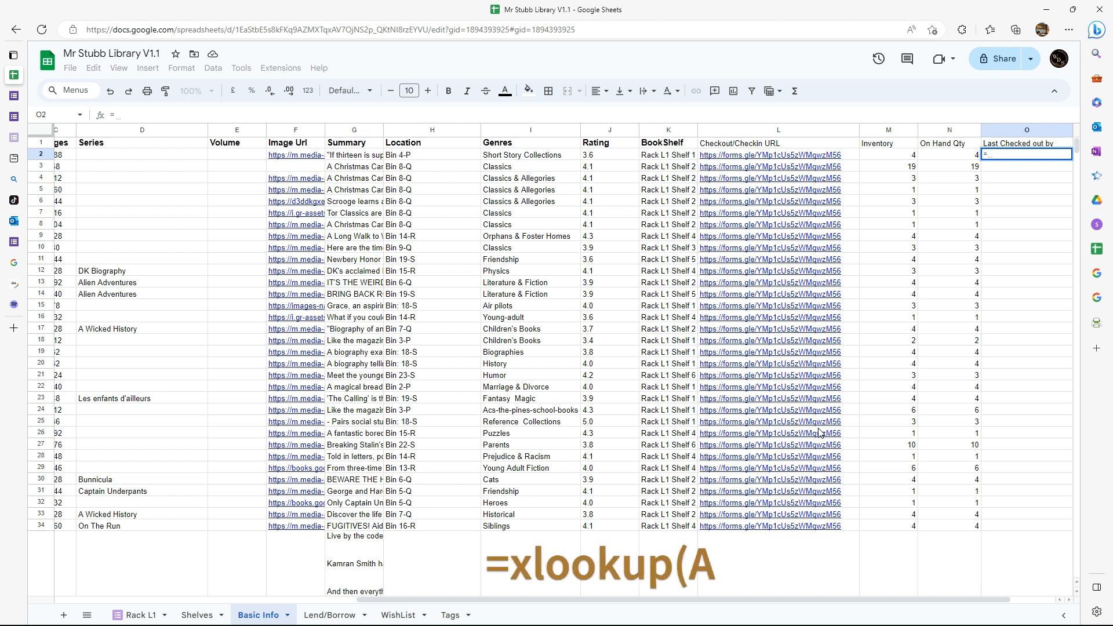
type("ku")
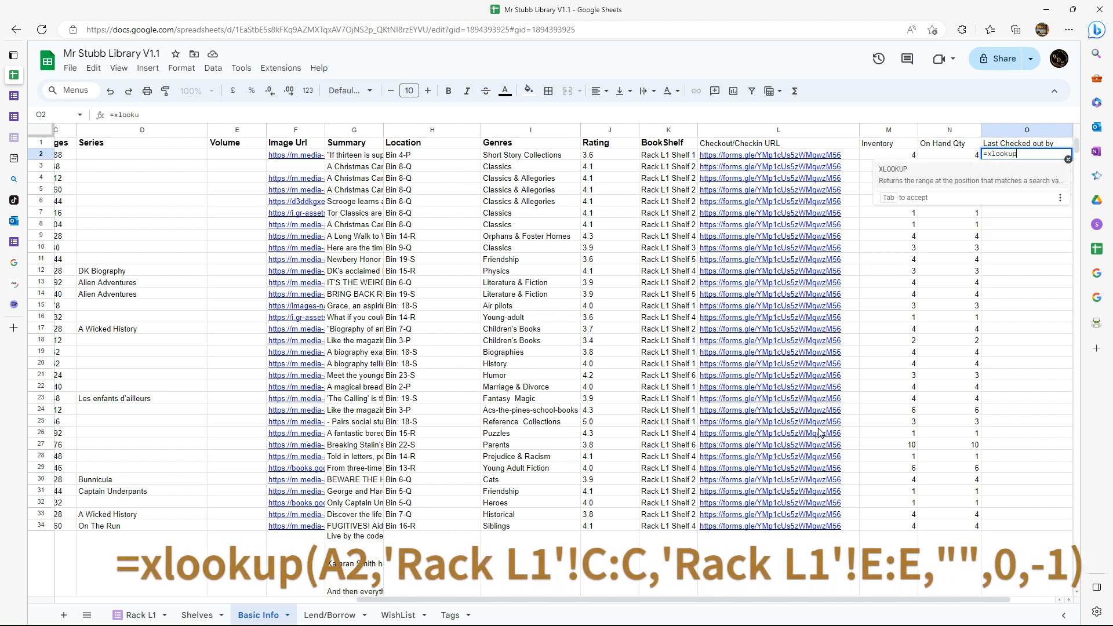
type("p(")
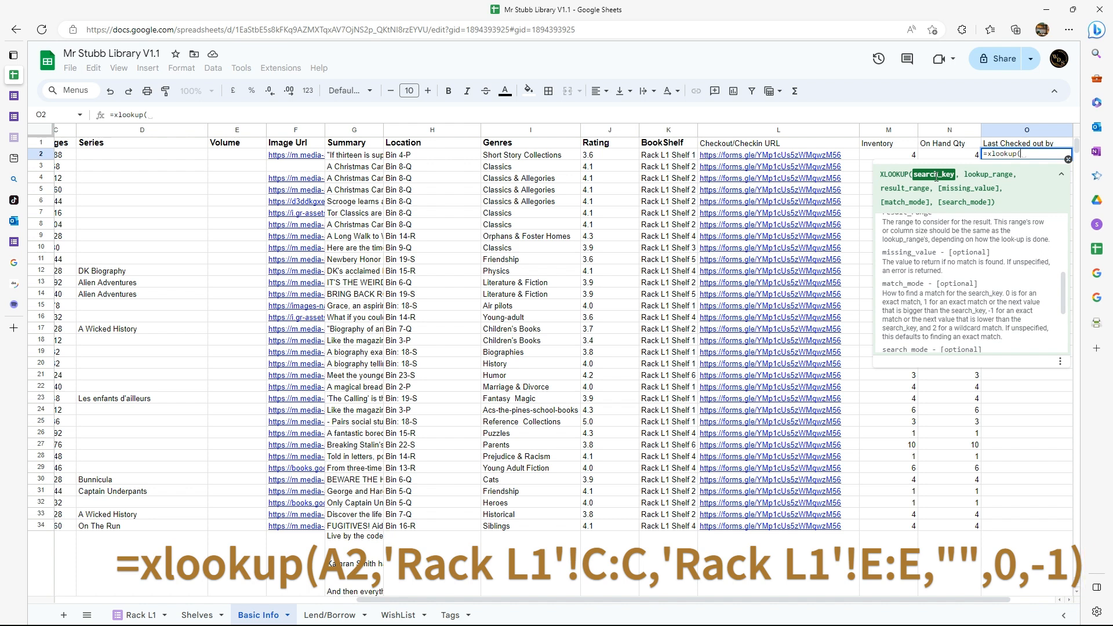
type("A")
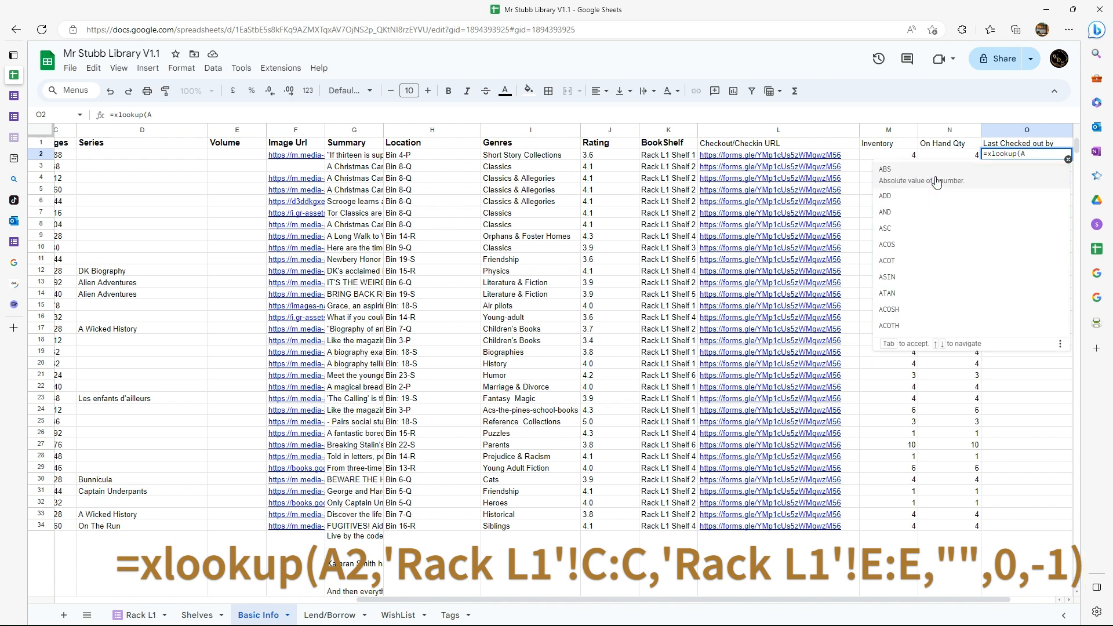
type("2,")
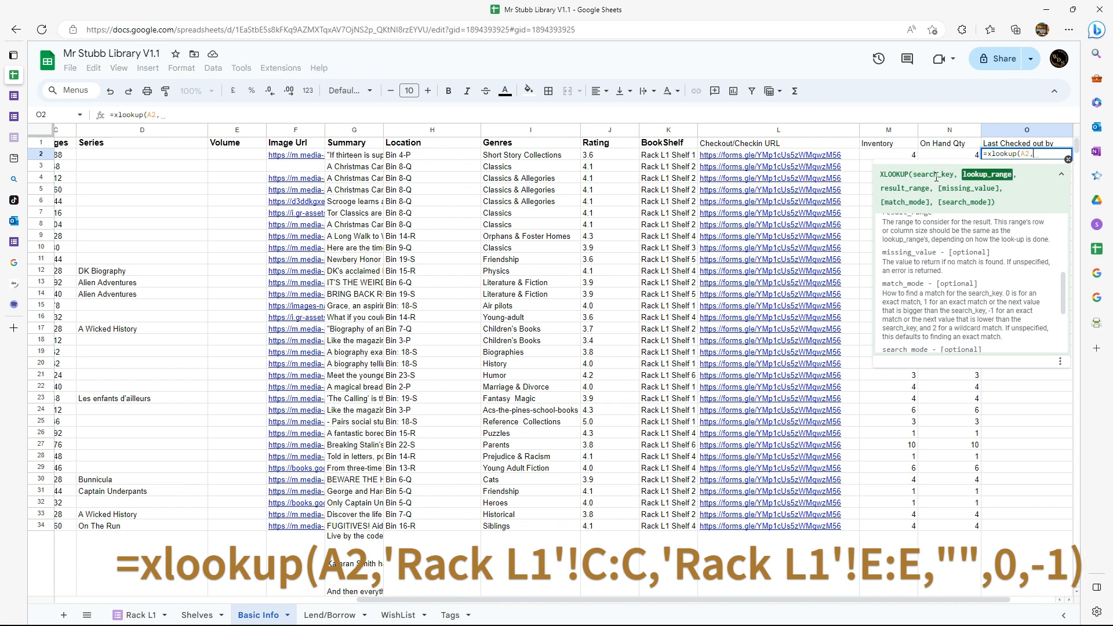
Set the XLOOKUP's lookup range to column C and its result range to column E of the Rack L1 sheet.
left_click_drag(355, 602, 49, 606)
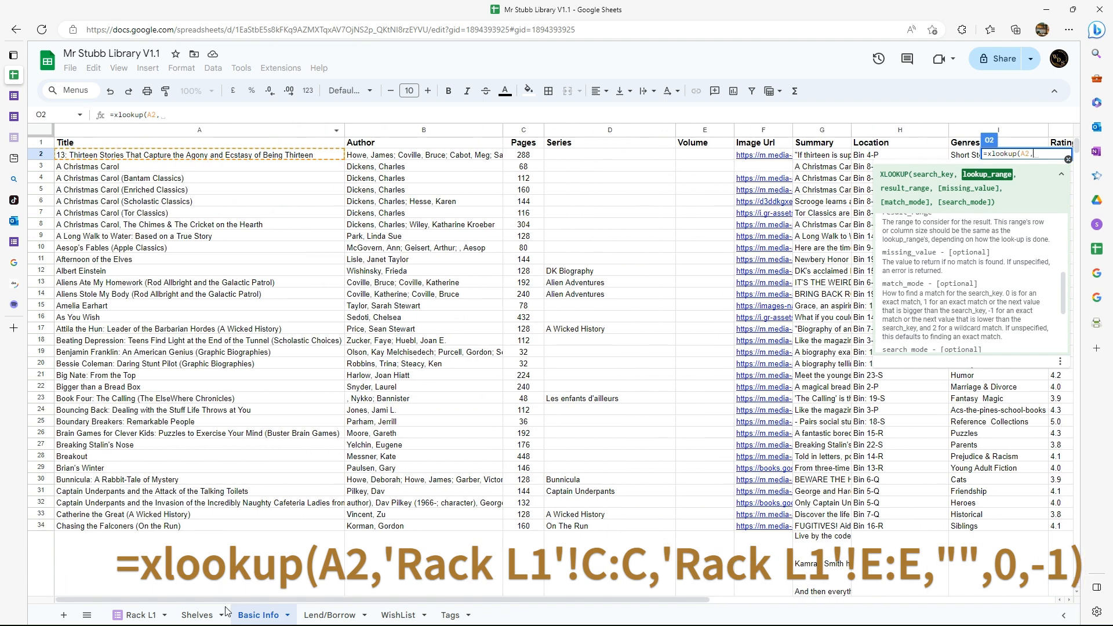
left_click_drag(232, 601, 644, 606)
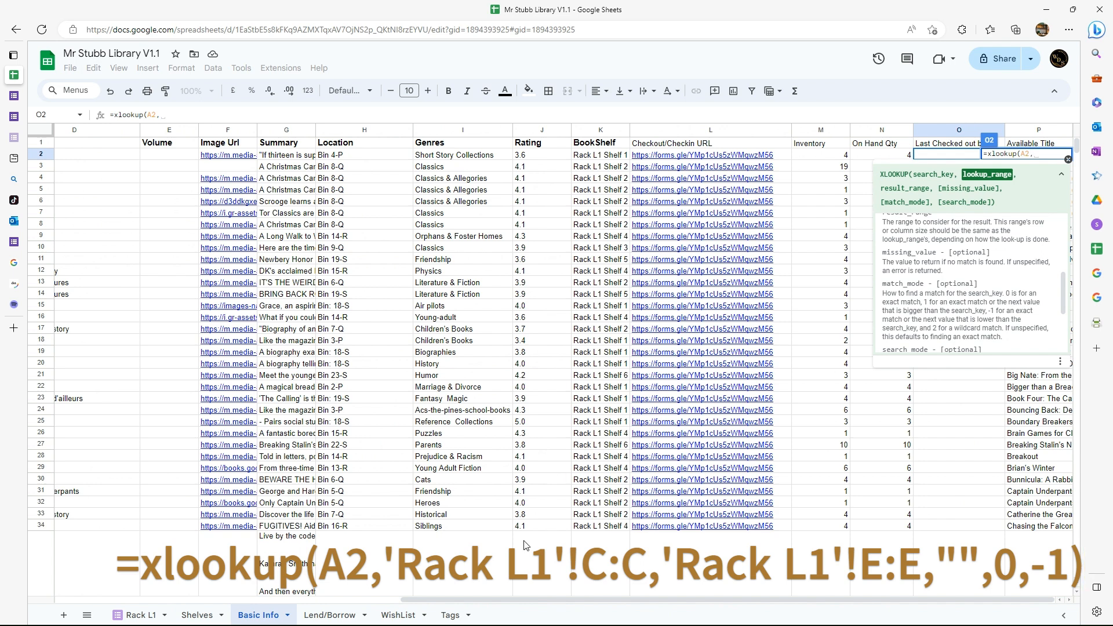
left_click(136, 617)
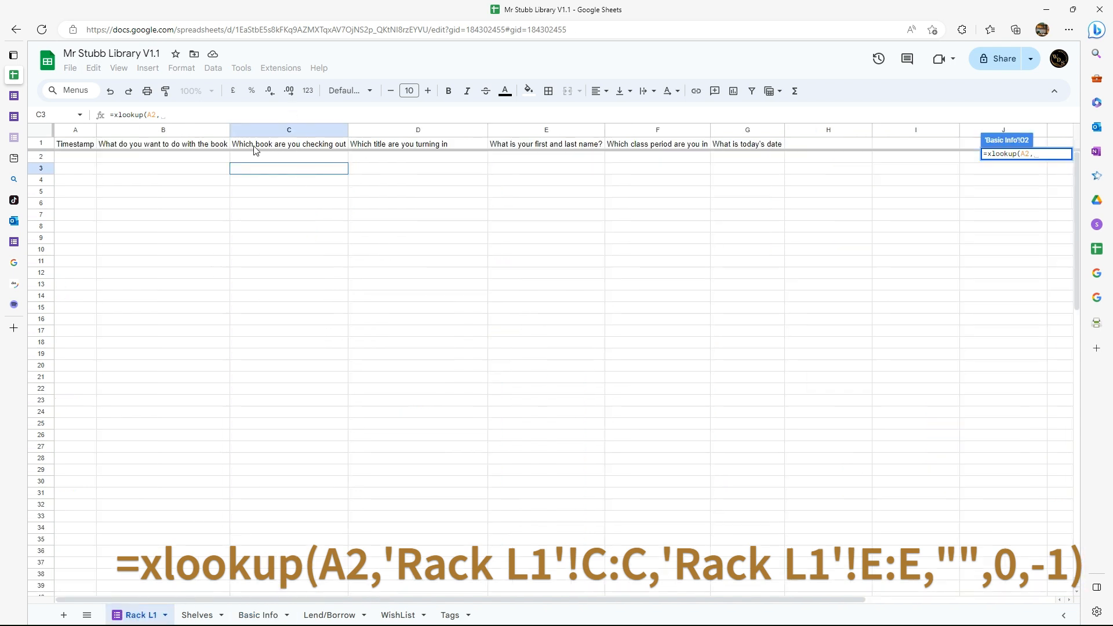
left_click(309, 130)
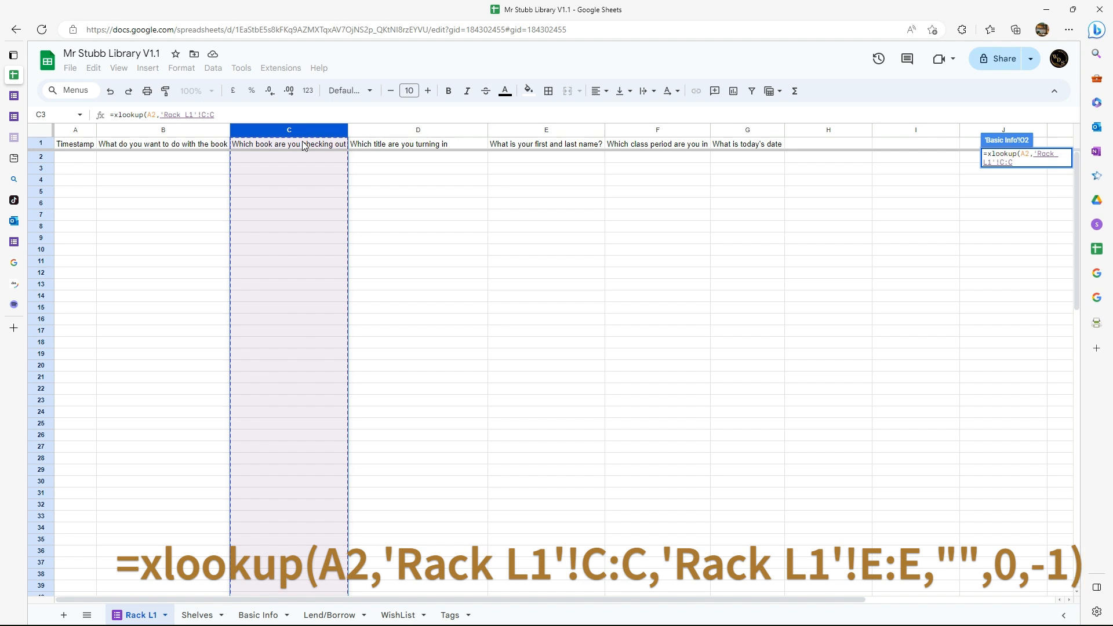
type(",")
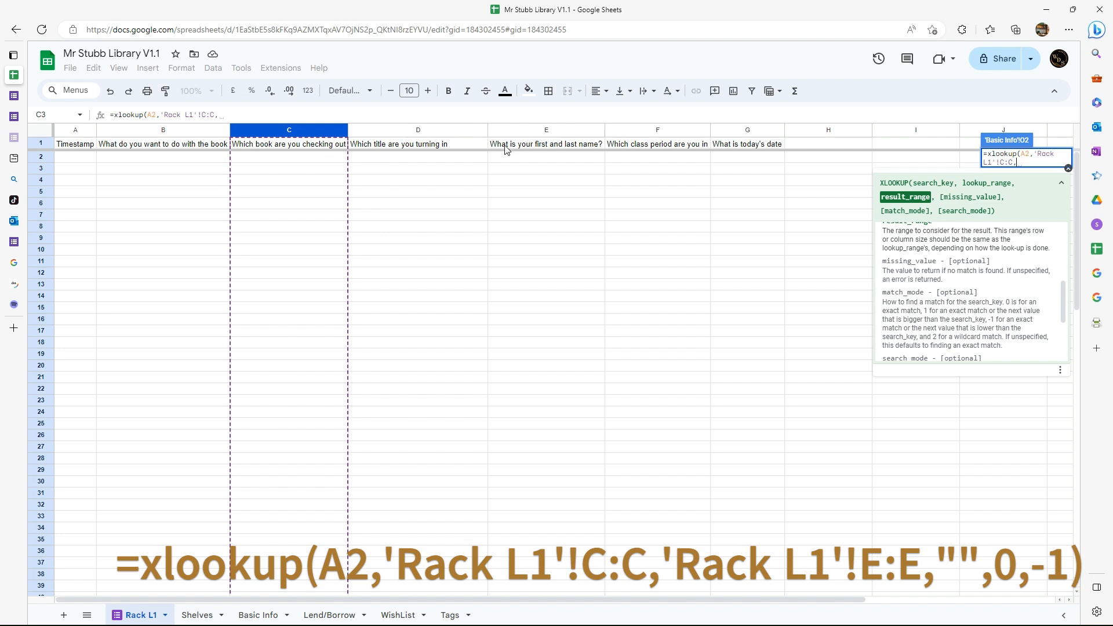
left_click(551, 132)
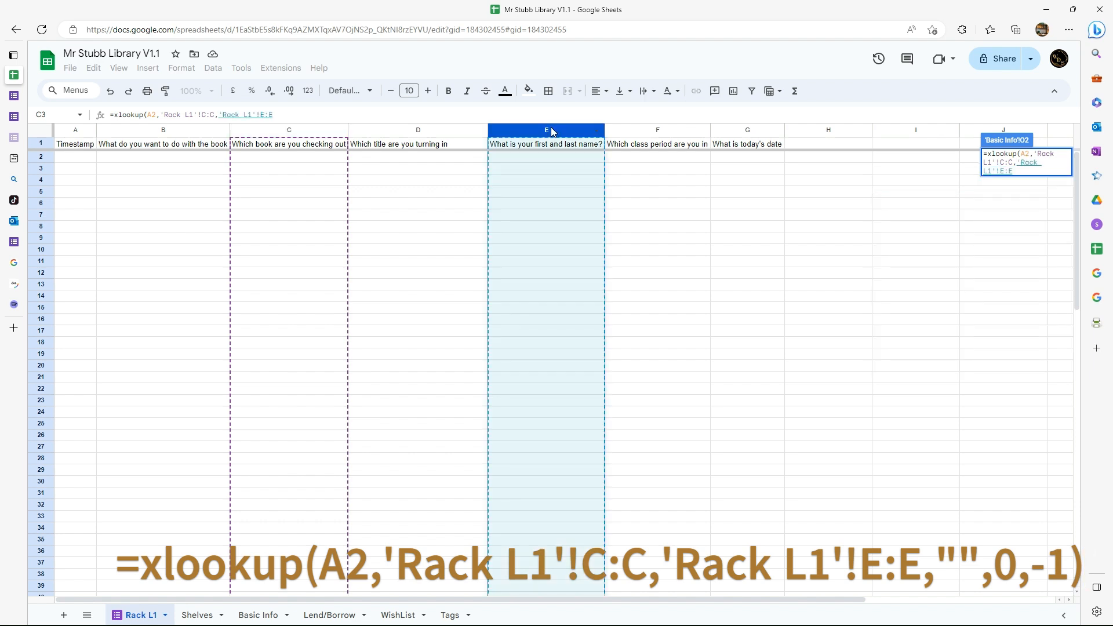
Complete the XLOOKUP with an empty string as missing value, match mode 0 and search mode -1, and enter the formula.
type(",")
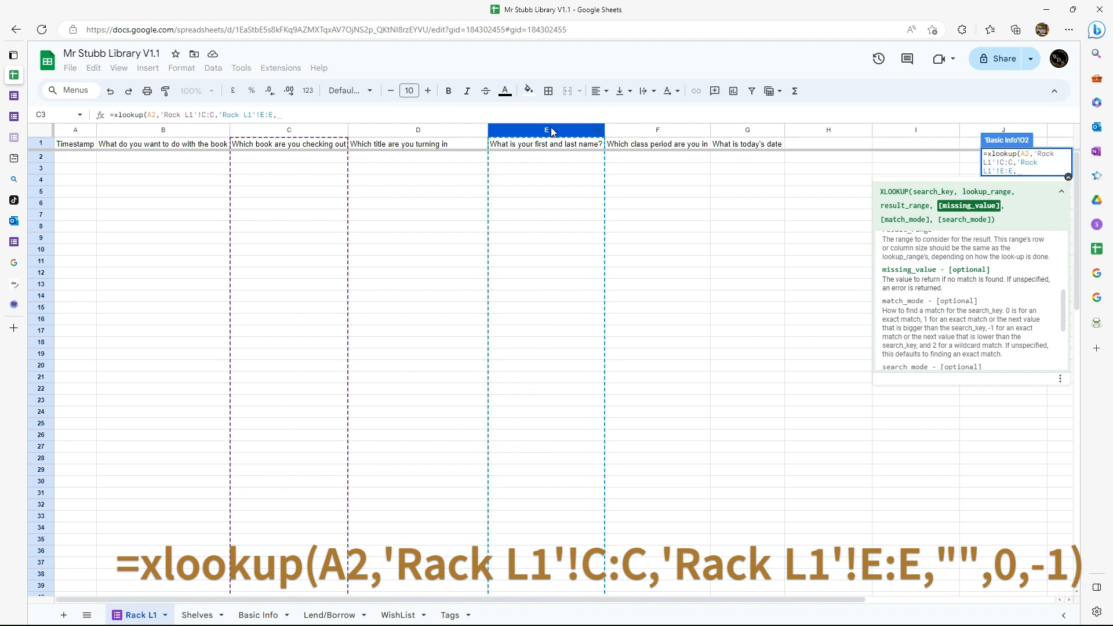
type("\"\"")
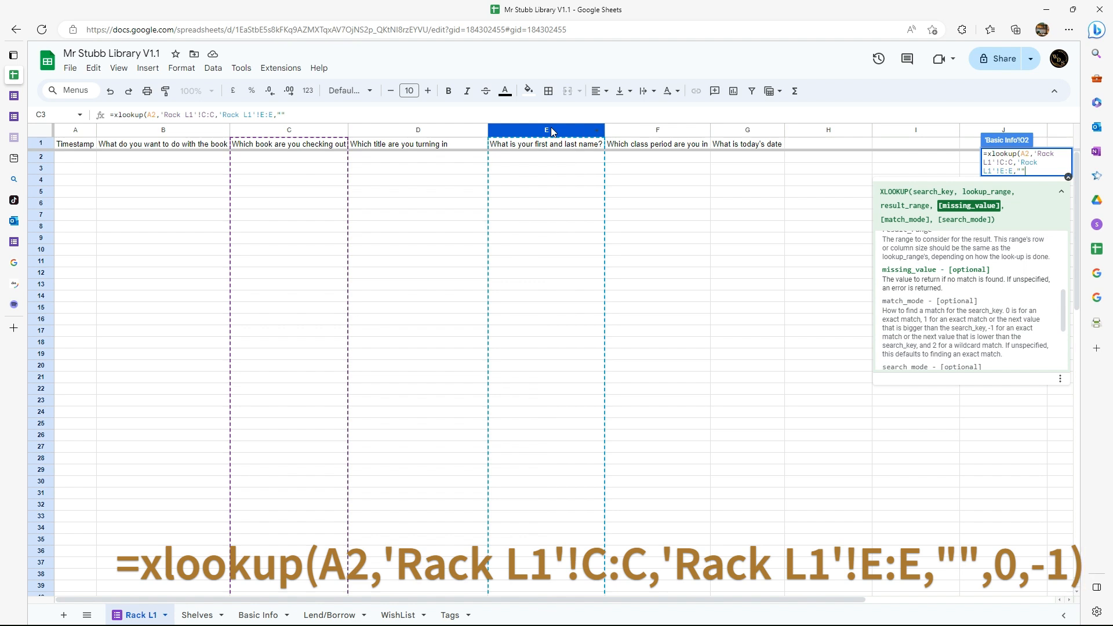
type(",")
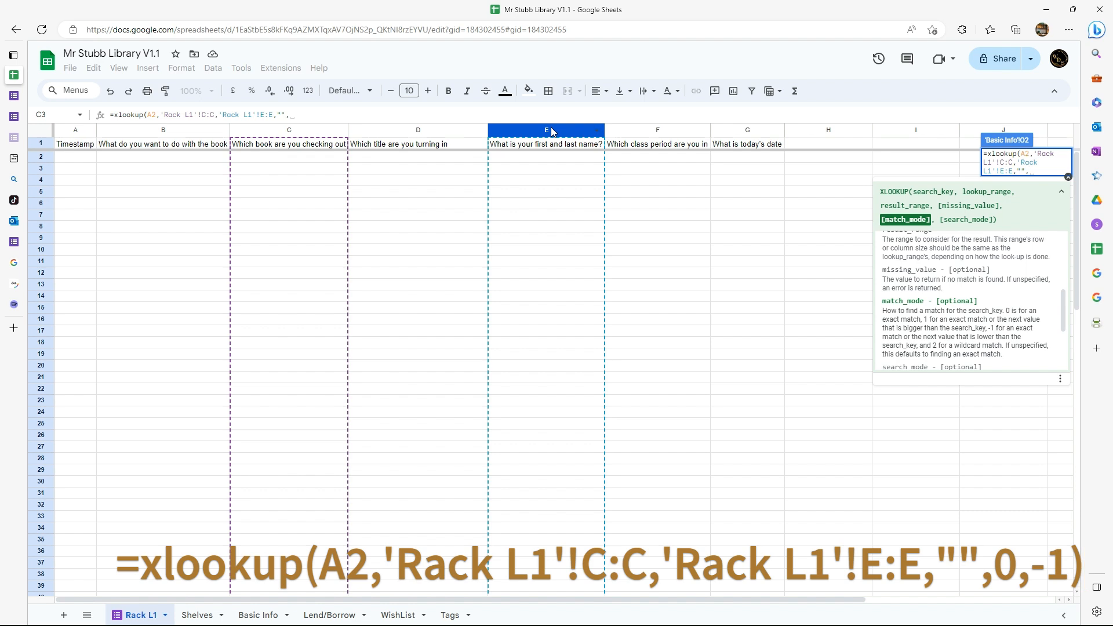
type("0")
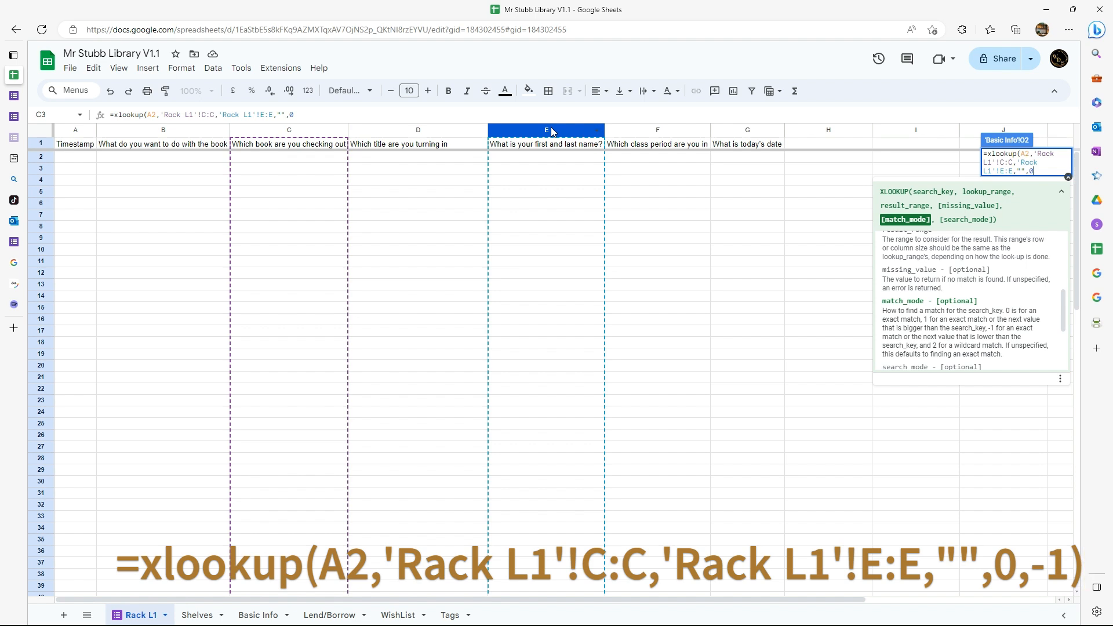
type(",")
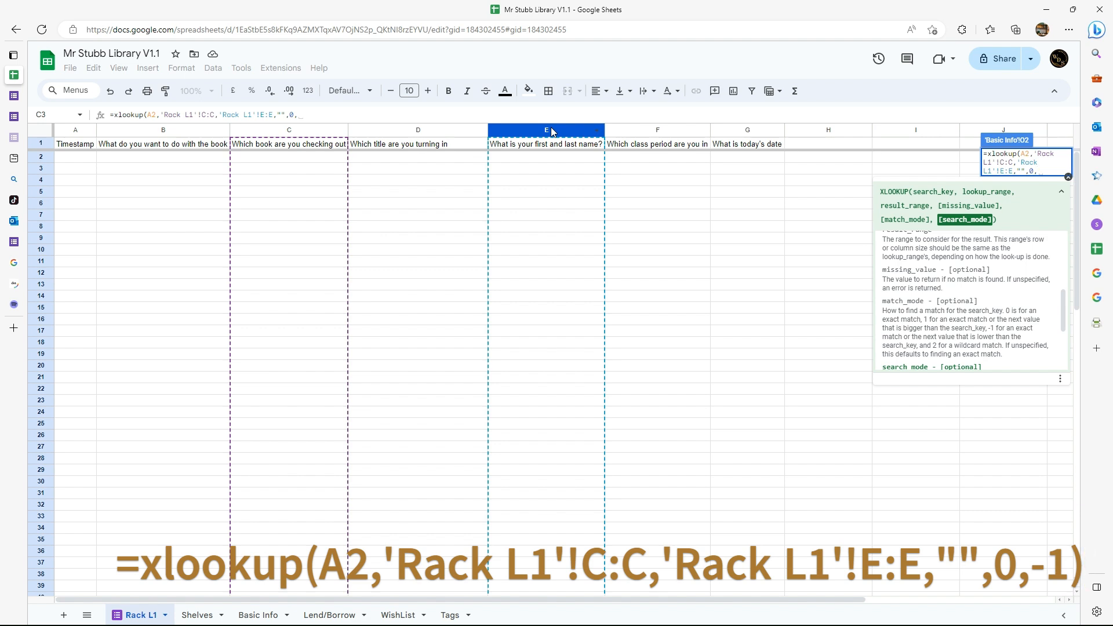
type("-1")
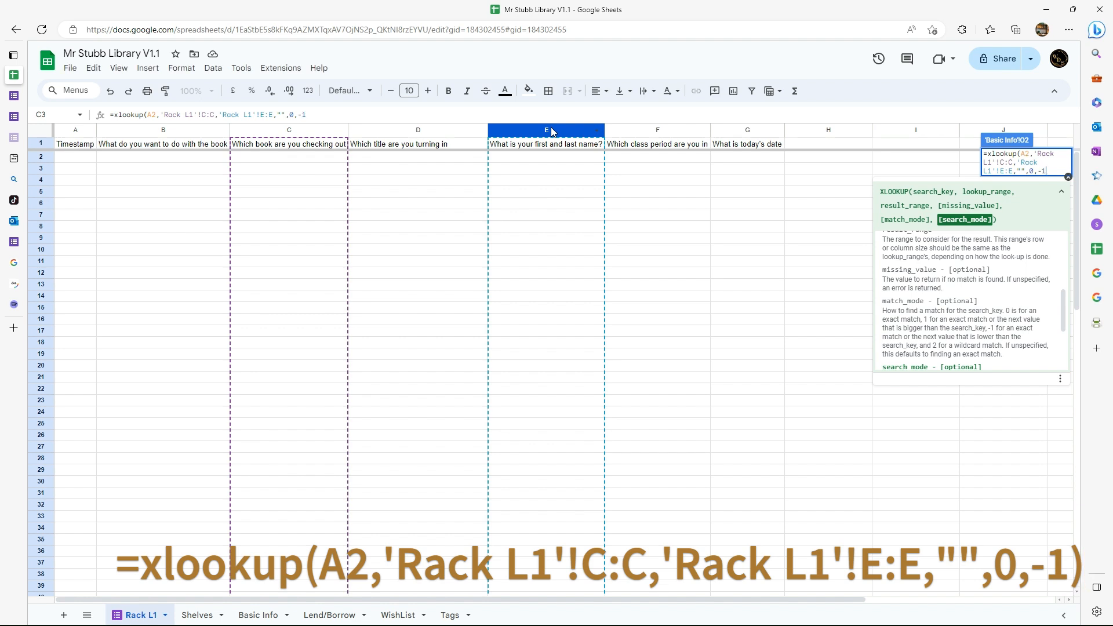
type(")")
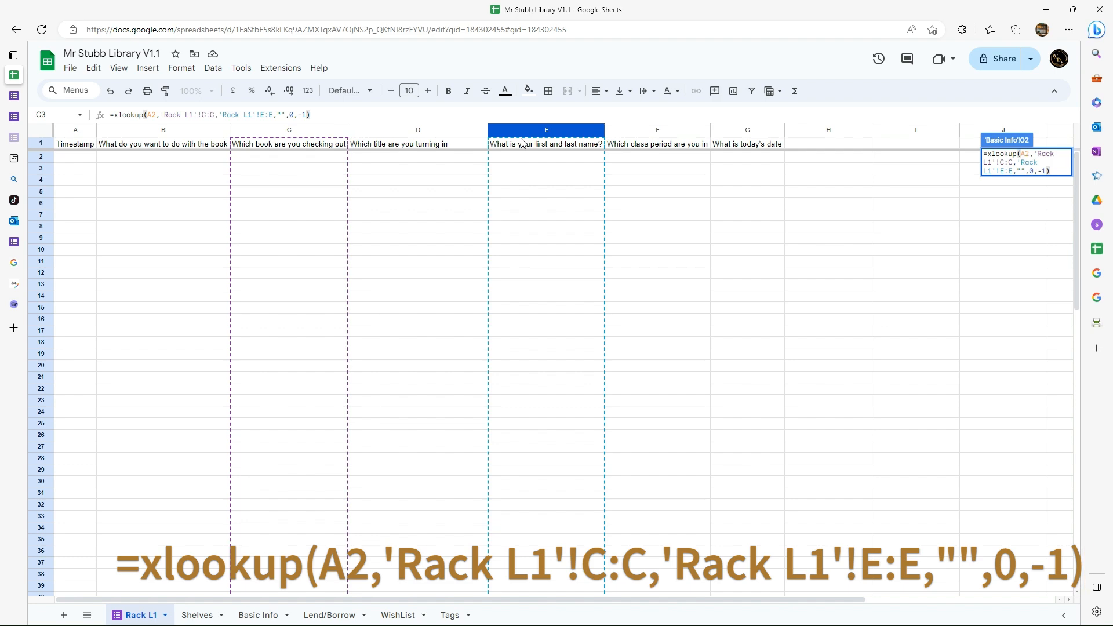
key("Return")
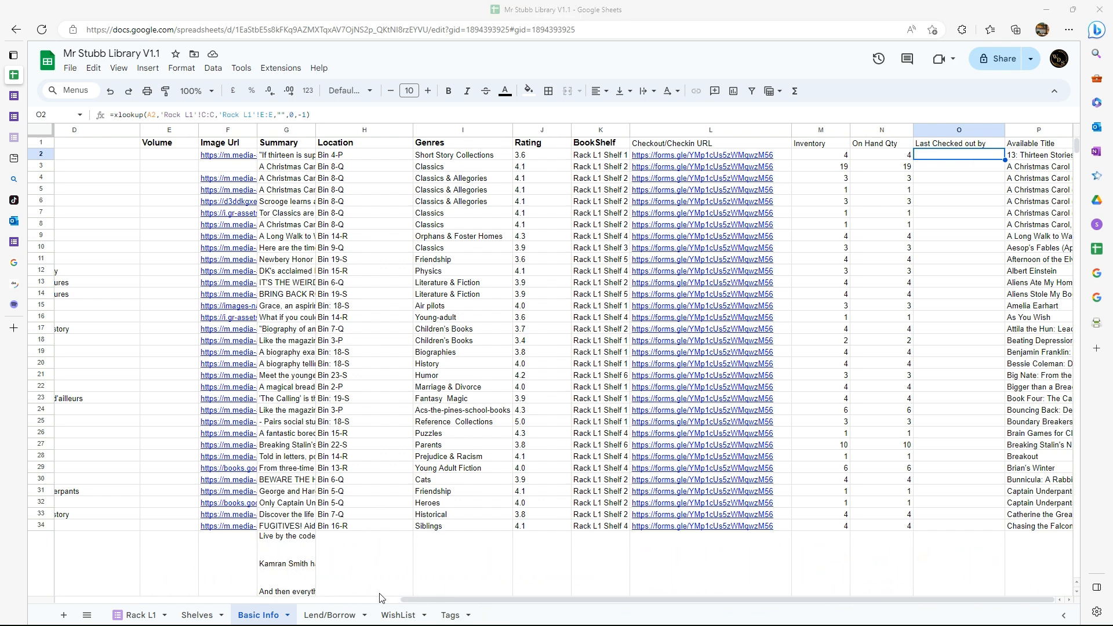
Copy the book title from A2 of Basic Info into C2 of the Rack L1 sheet and fill it down to C4.
left_click_drag(421, 601, 49, 580)
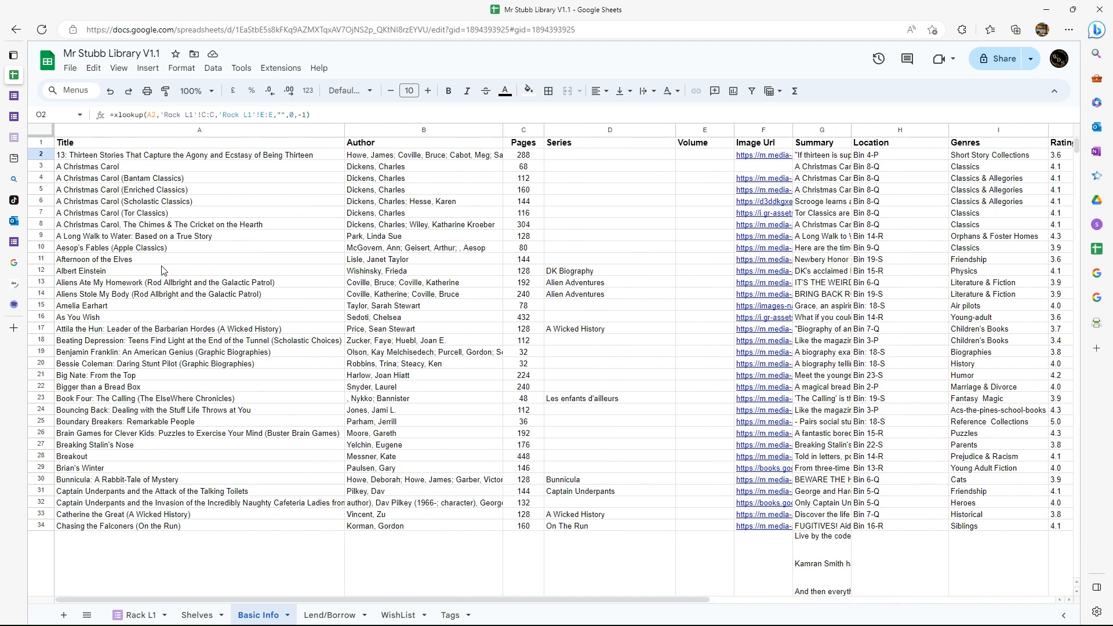
left_click(203, 156)
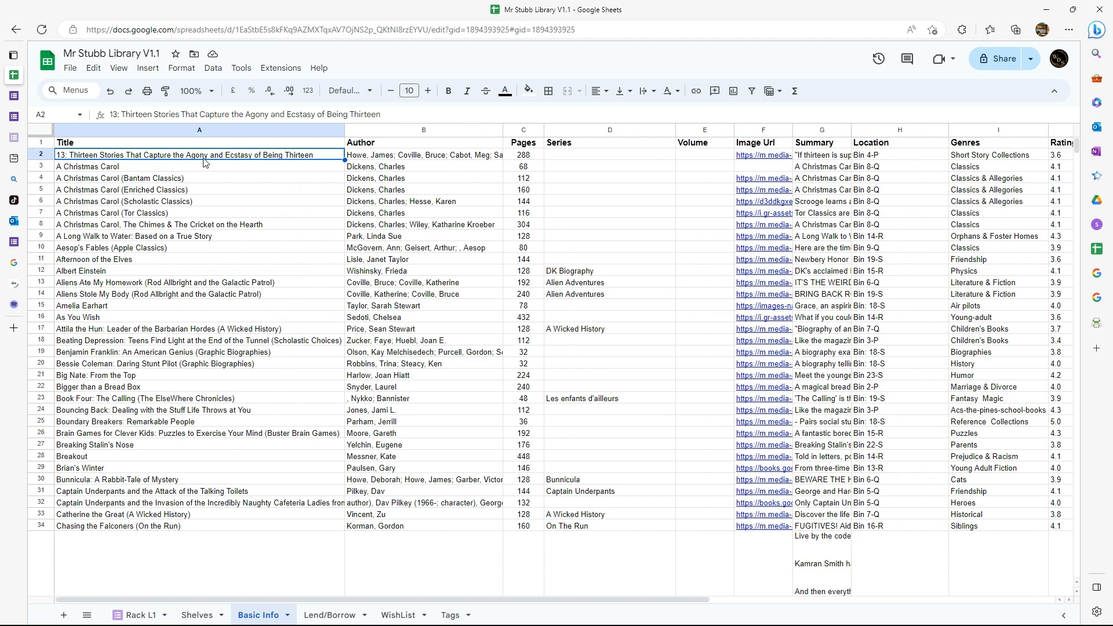
right_click(204, 160)
left_click(233, 191)
left_click(139, 616)
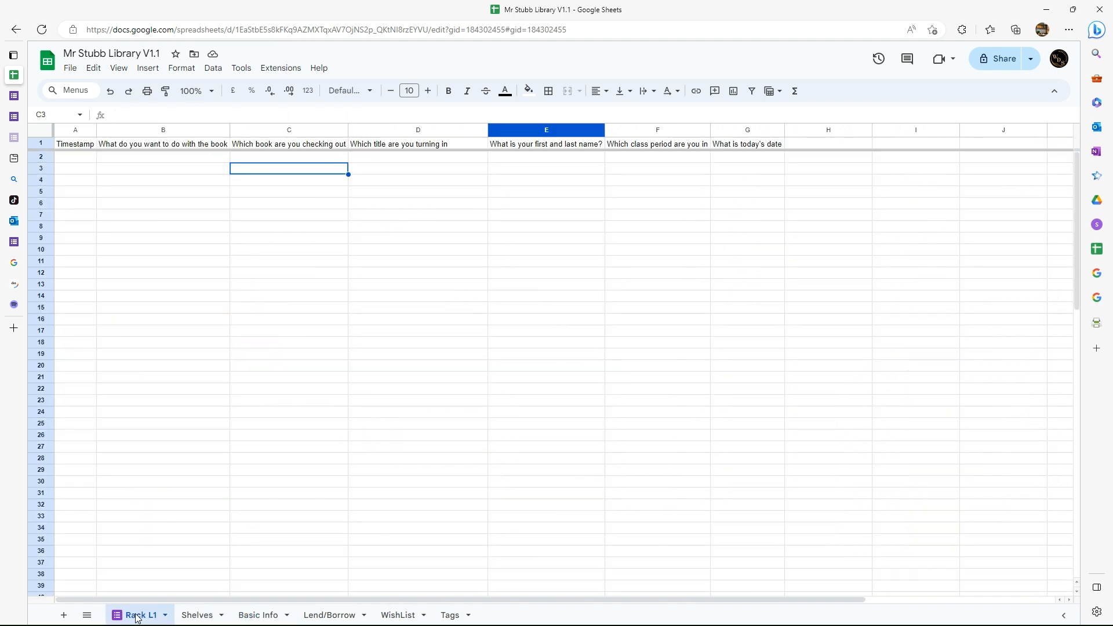
left_click(286, 158)
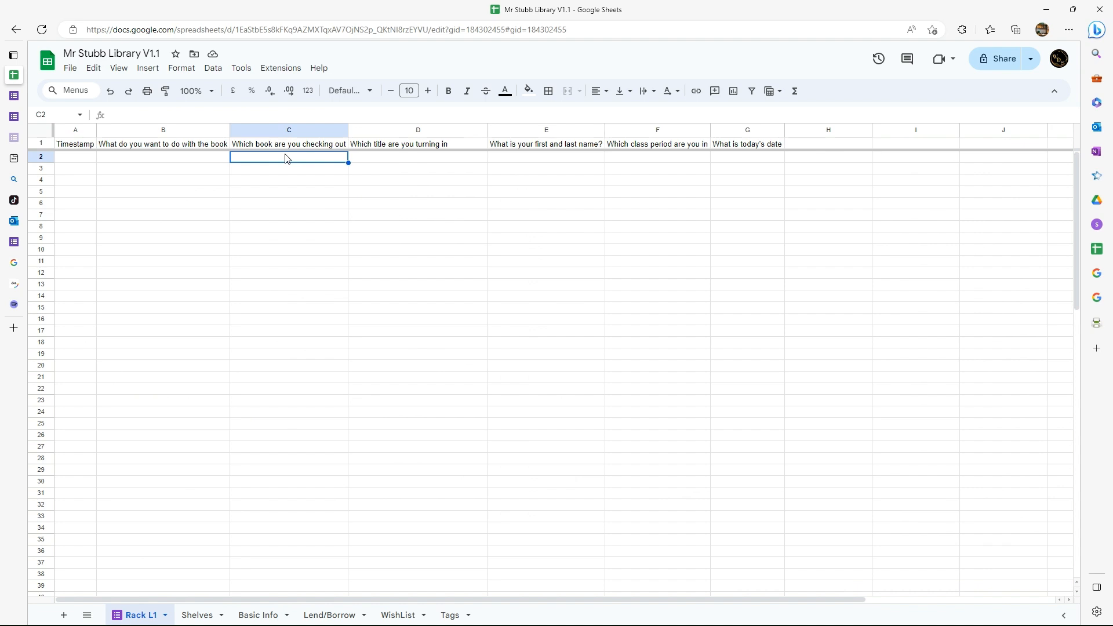
key("ctrl+v")
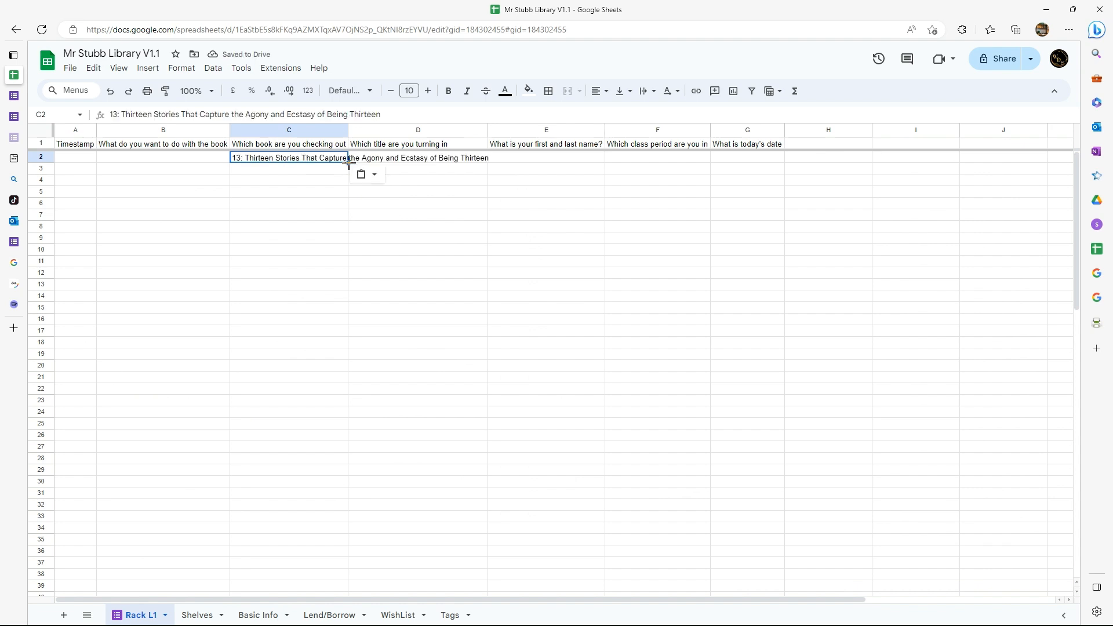
left_click_drag(349, 163, 345, 181)
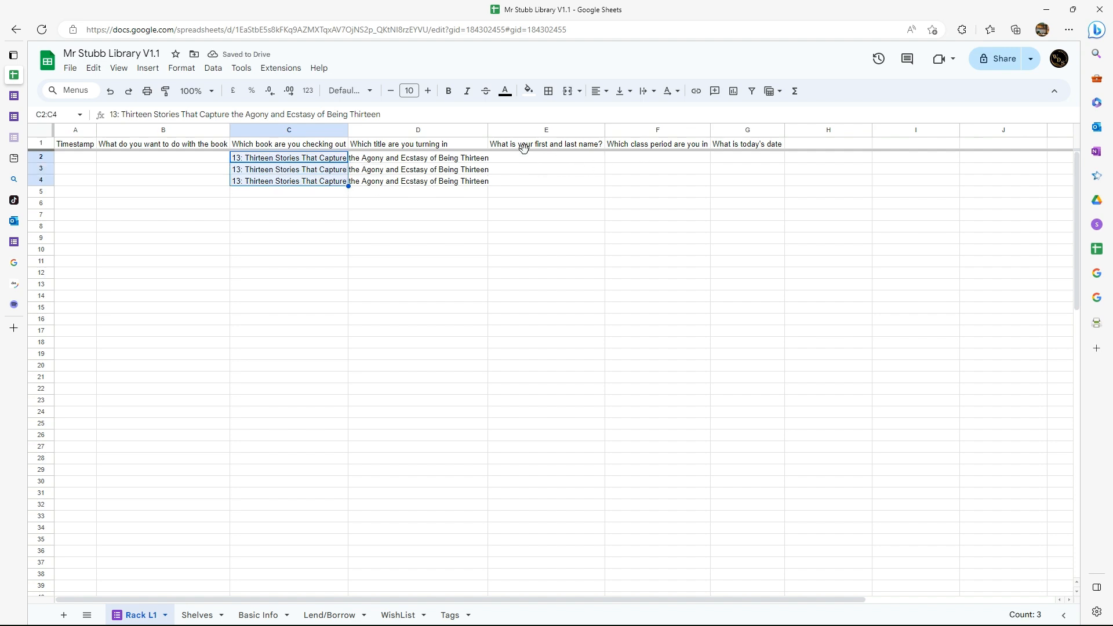
Enter Student 1, Student 2 and Student 3 in E2:E4 under "What is your first and last name?".
left_click(537, 161)
type("Student 1")
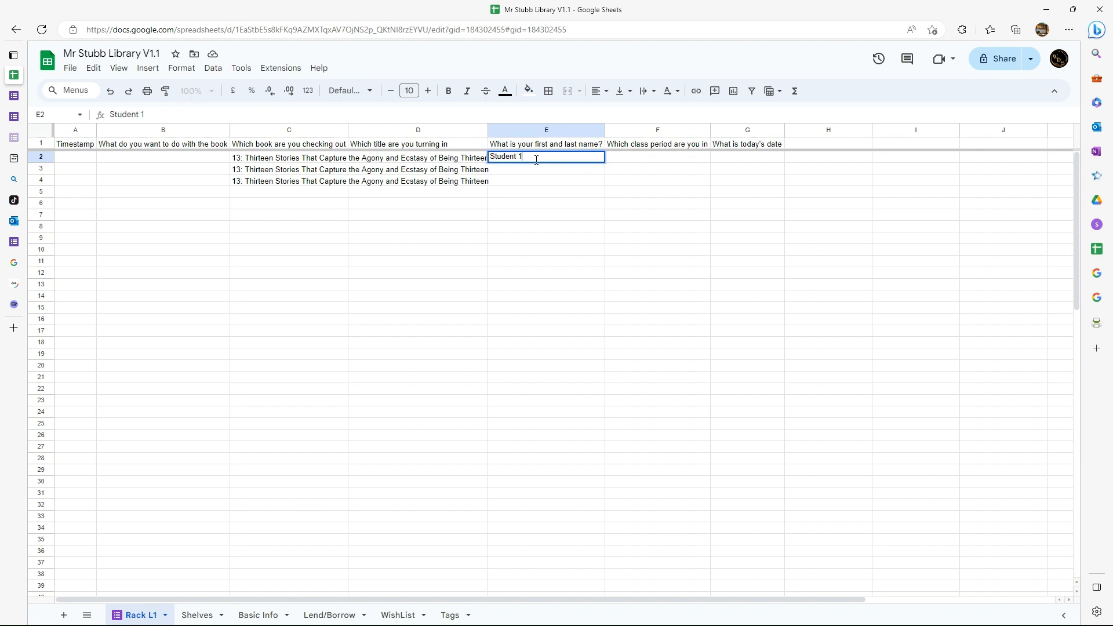
key("Tab")
key("Return")
type("Student 2")
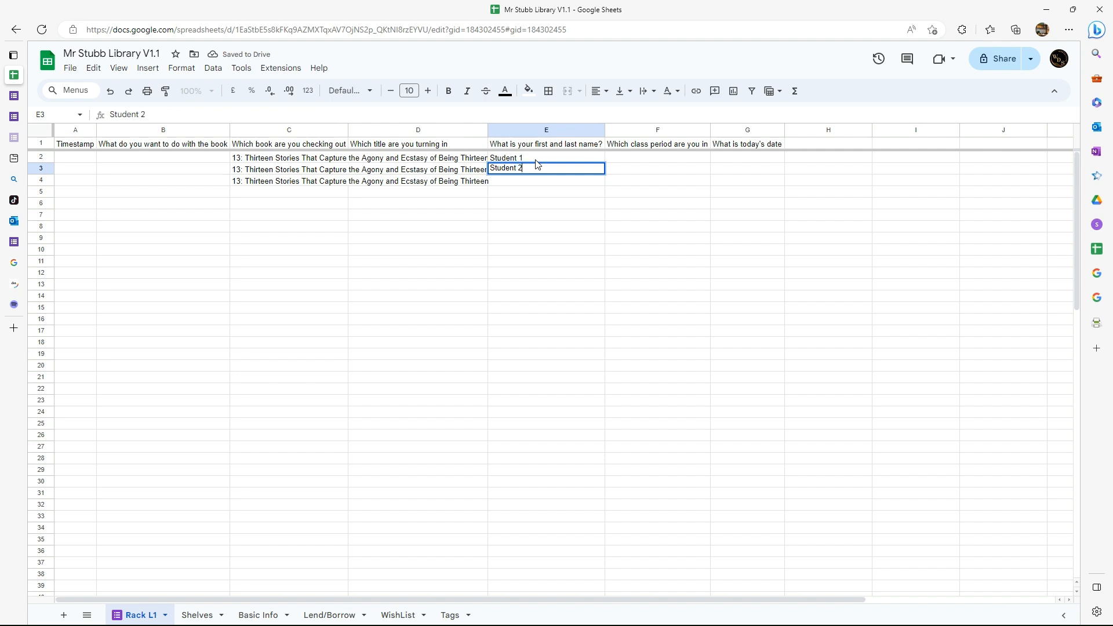
key("Return")
type("Student 3")
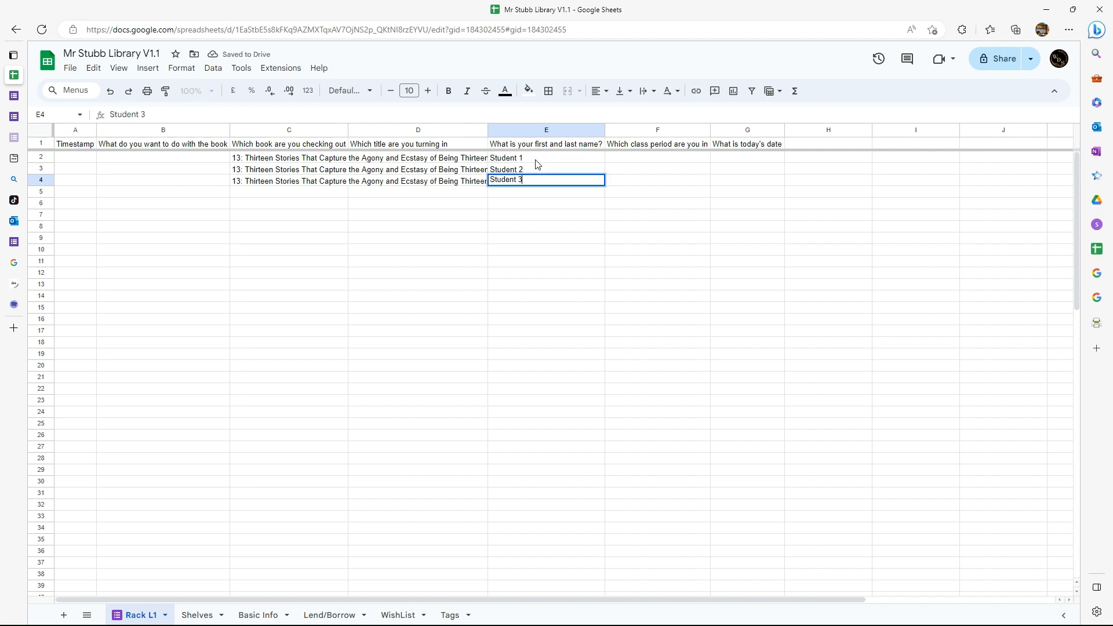
key("Return")
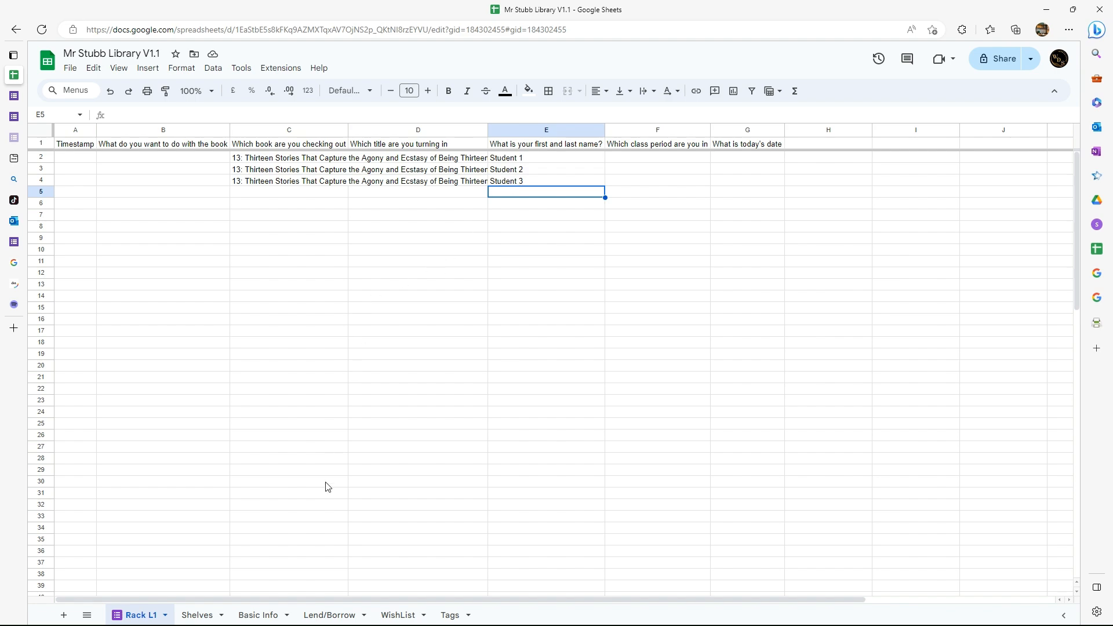
Check the checkout columns on the Basic Info sheet and copy the title A Christmas Carol from A3.
left_click(259, 615)
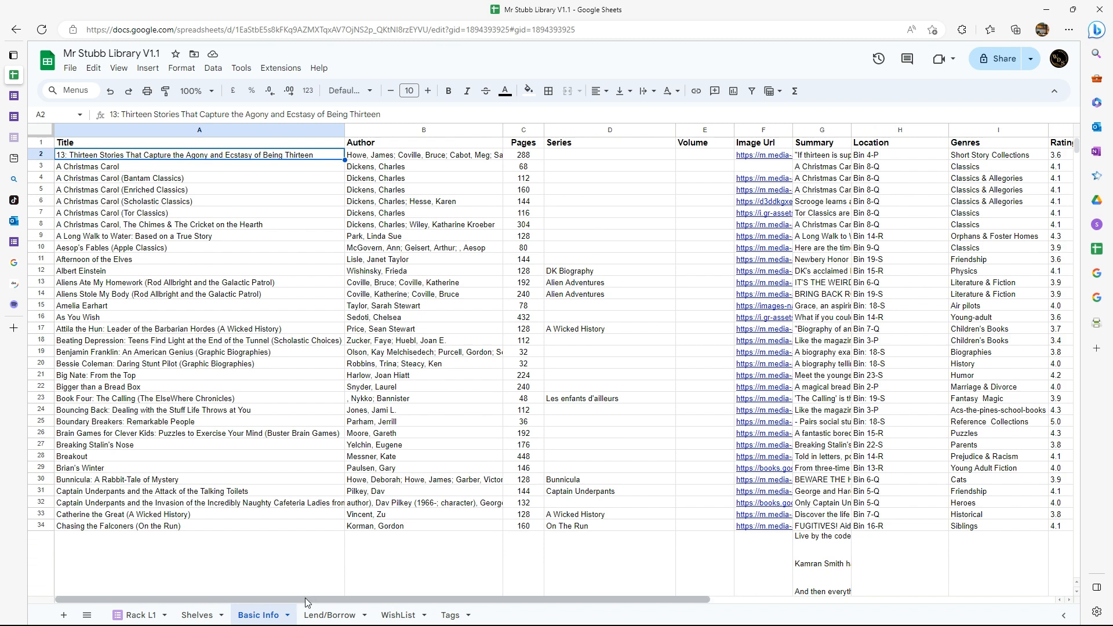
left_click_drag(303, 601, 649, 601)
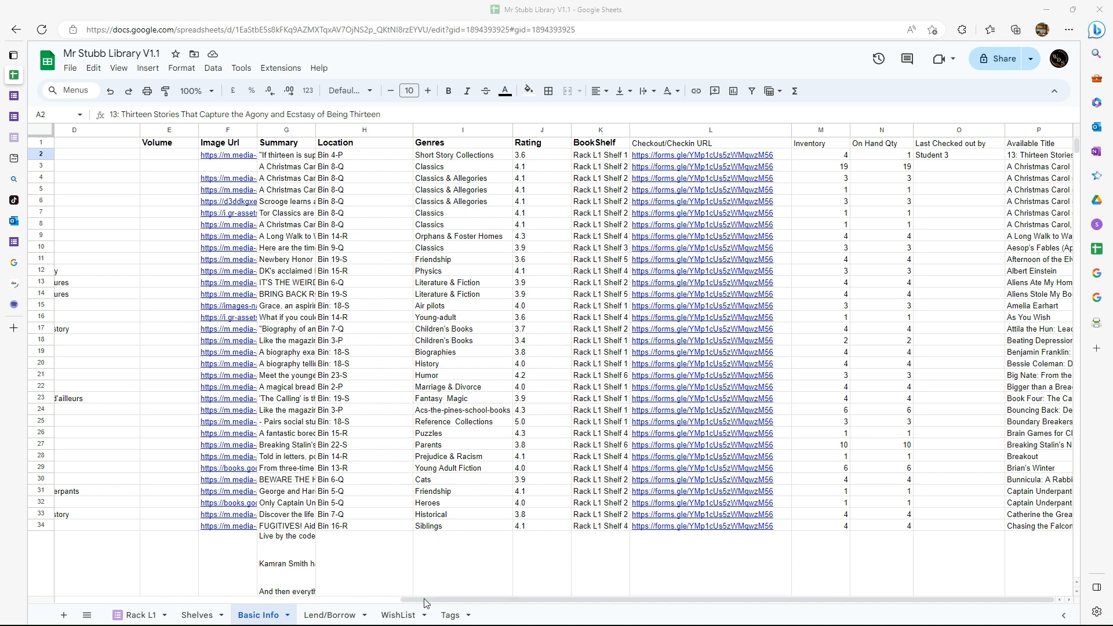
left_click_drag(412, 599, 2, 587)
left_click(81, 168)
right_click(80, 168)
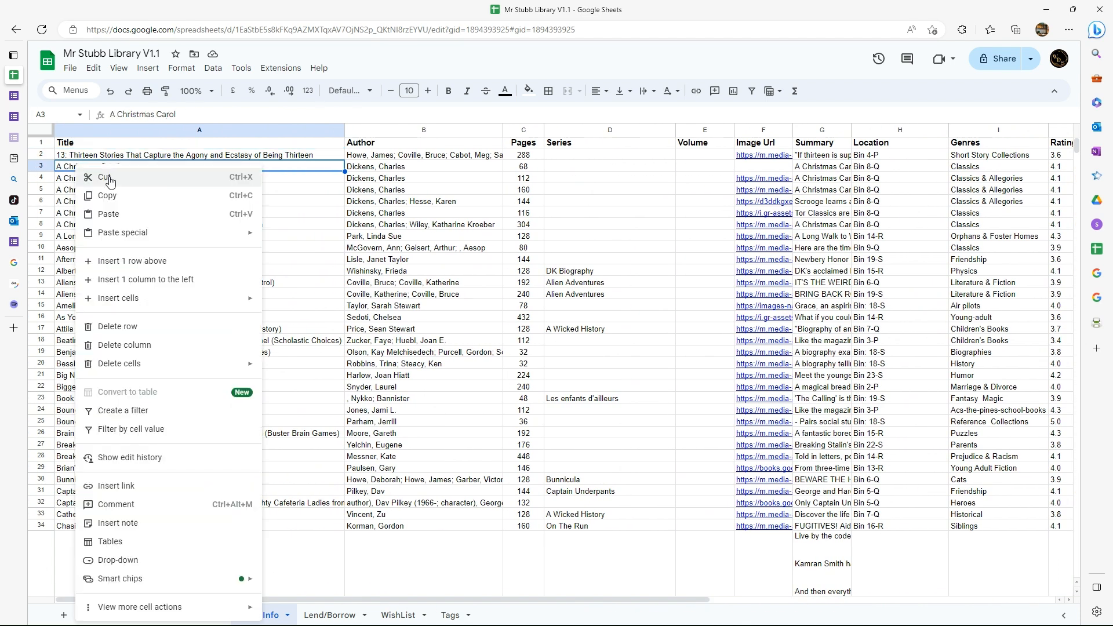
left_click(103, 195)
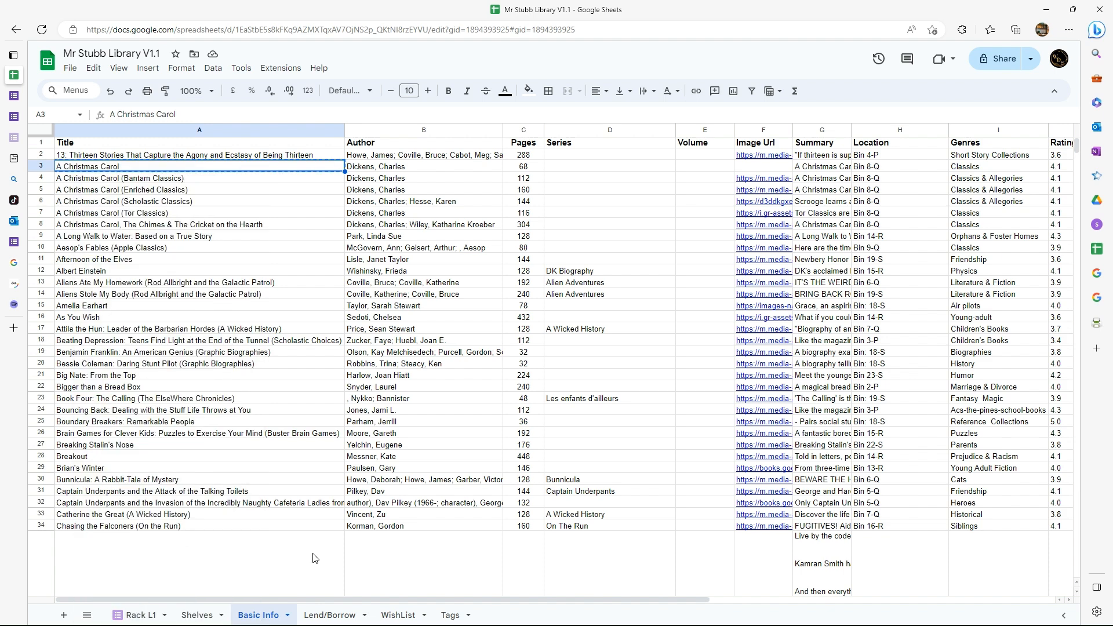
Paste the copied title A Christmas Carol into C5 of the Rack L1 sheet and fill it down to C9.
scroll(405, 543, "right", 6)
scroll(442, 543, "right", 3)
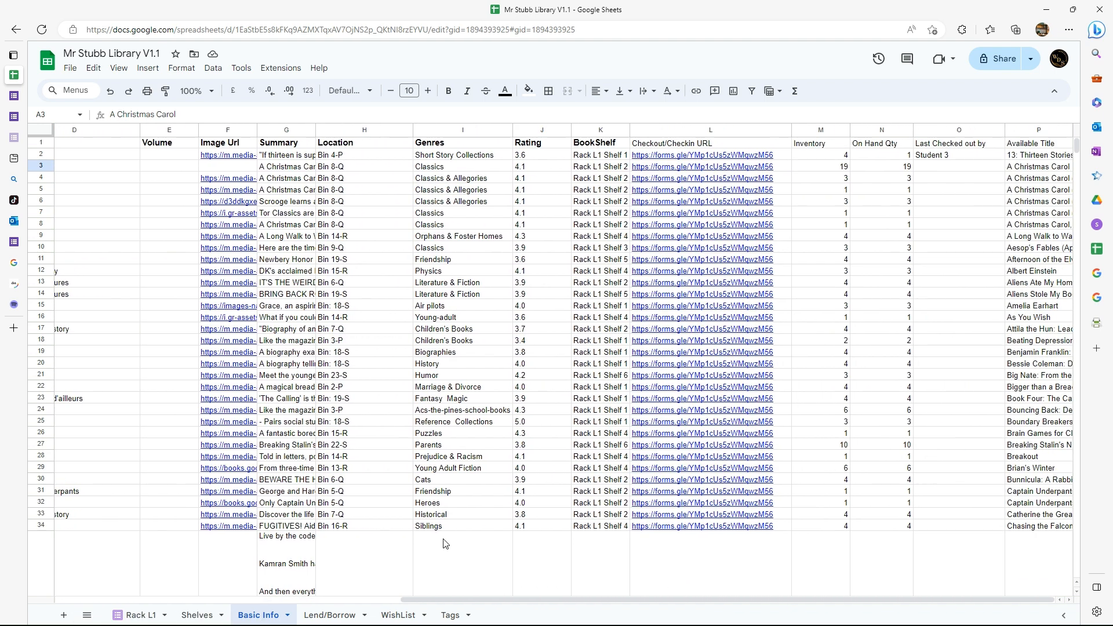
scroll(445, 544, "left", 9)
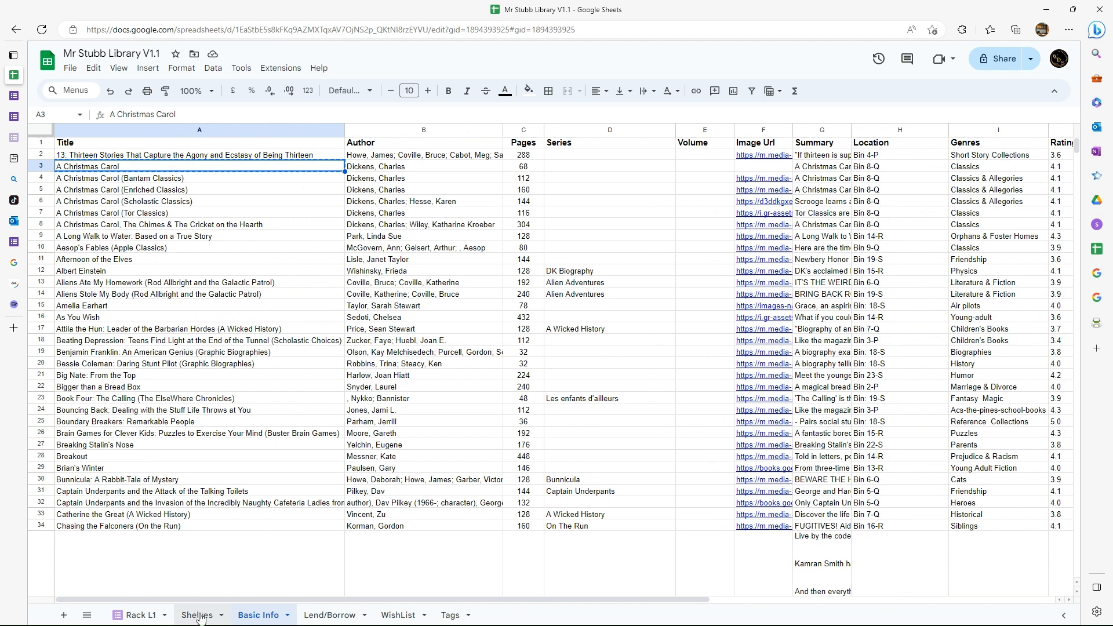
left_click(133, 619)
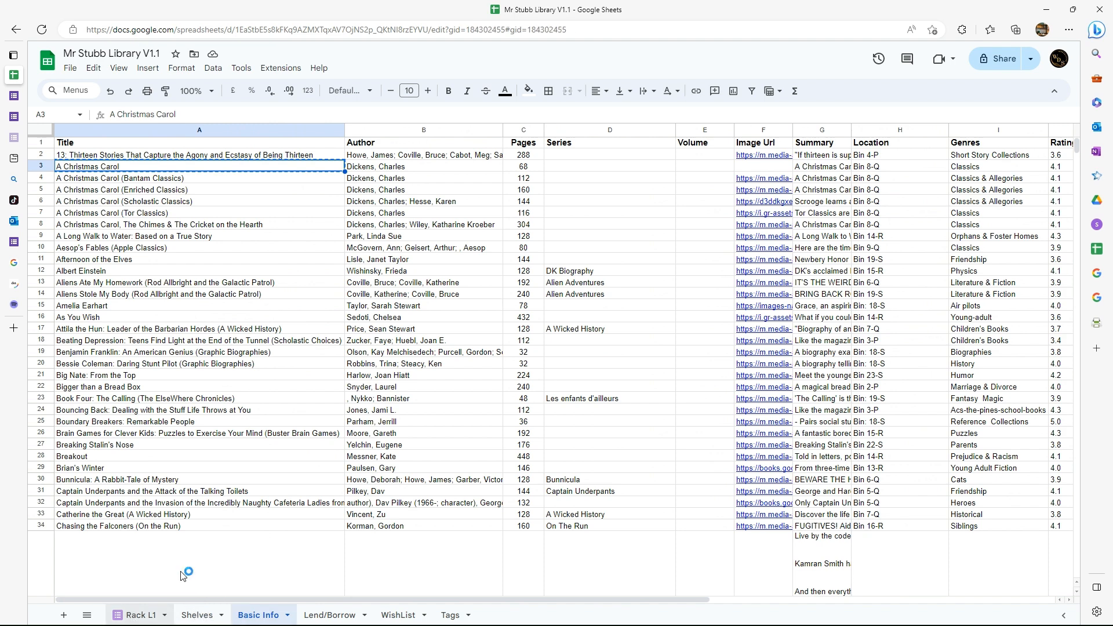
left_click(267, 193)
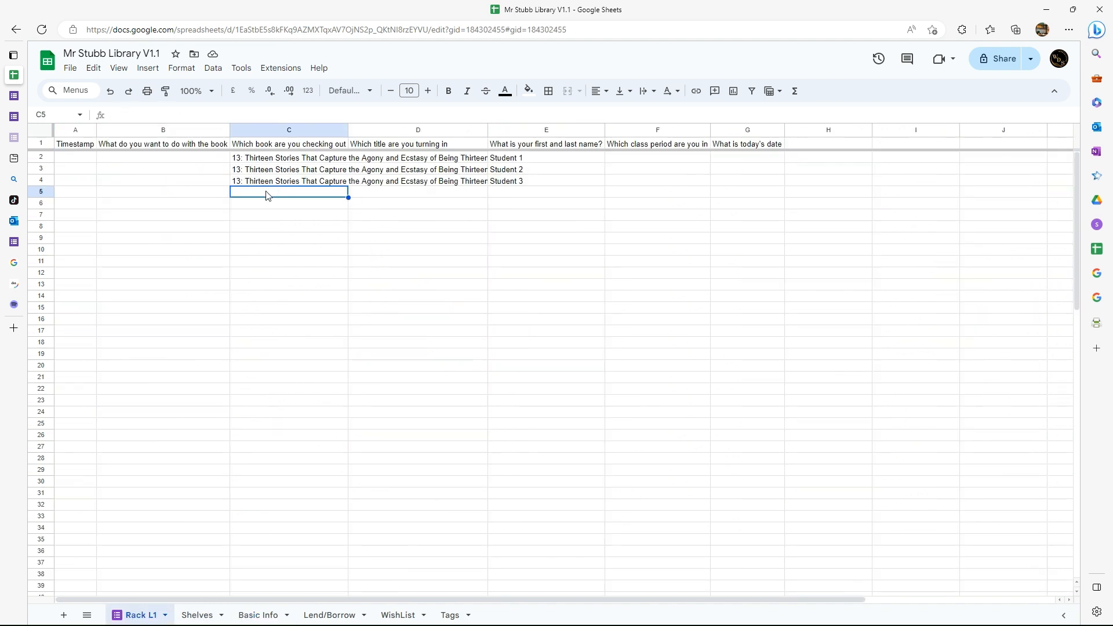
key("ctrl+v")
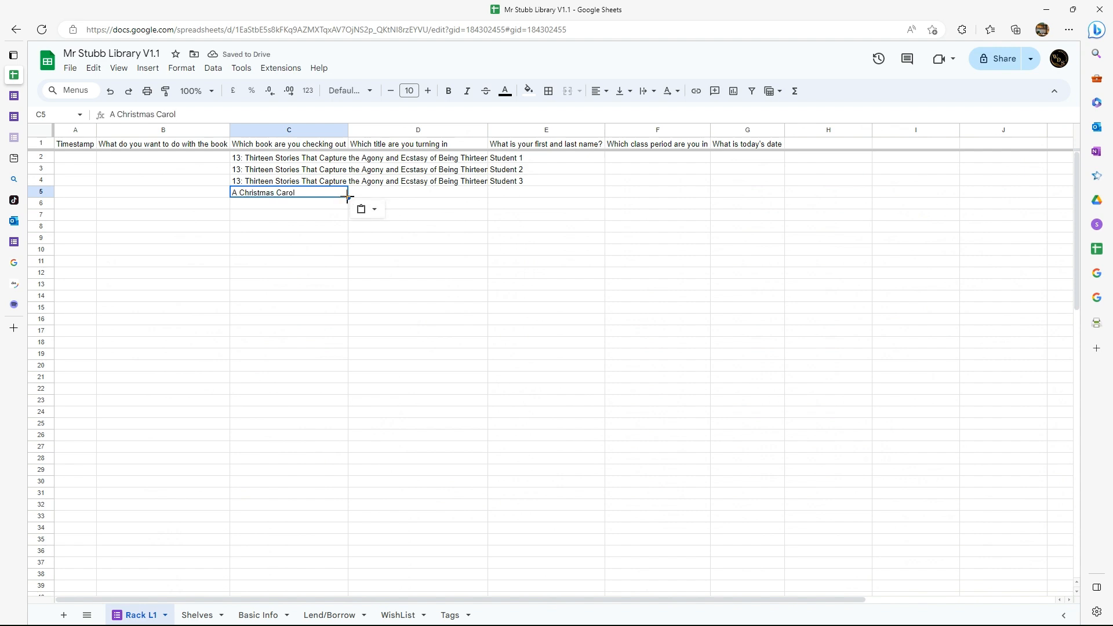
left_click_drag(349, 198, 278, 247)
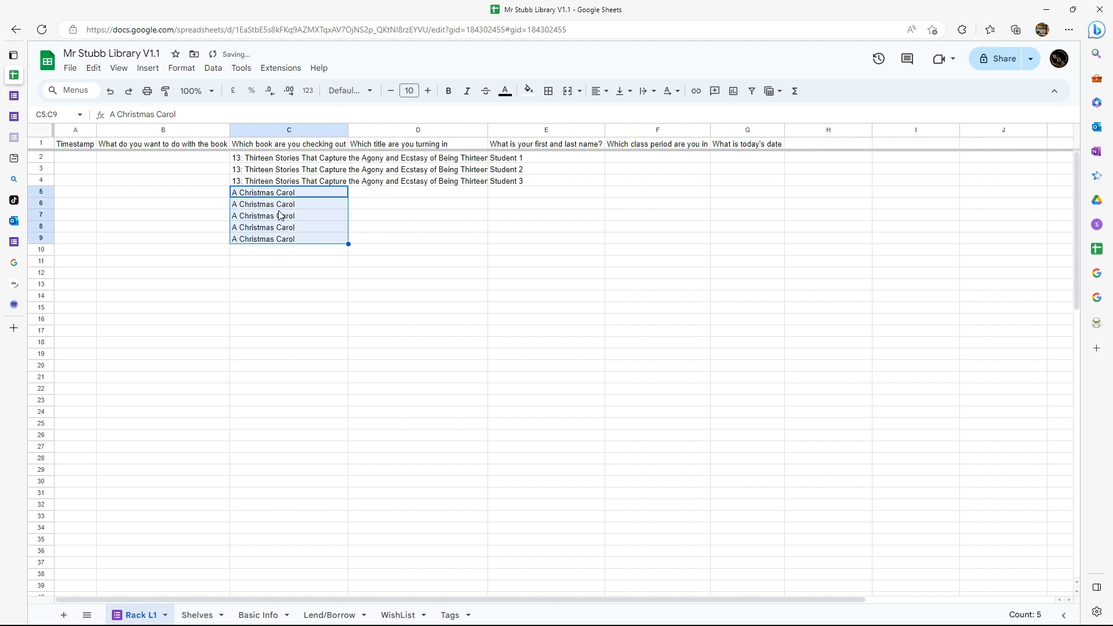
Copy the Thirteen Stories title from C4 into C10 and enter Student 4 as its borrower in E10.
left_click(289, 180)
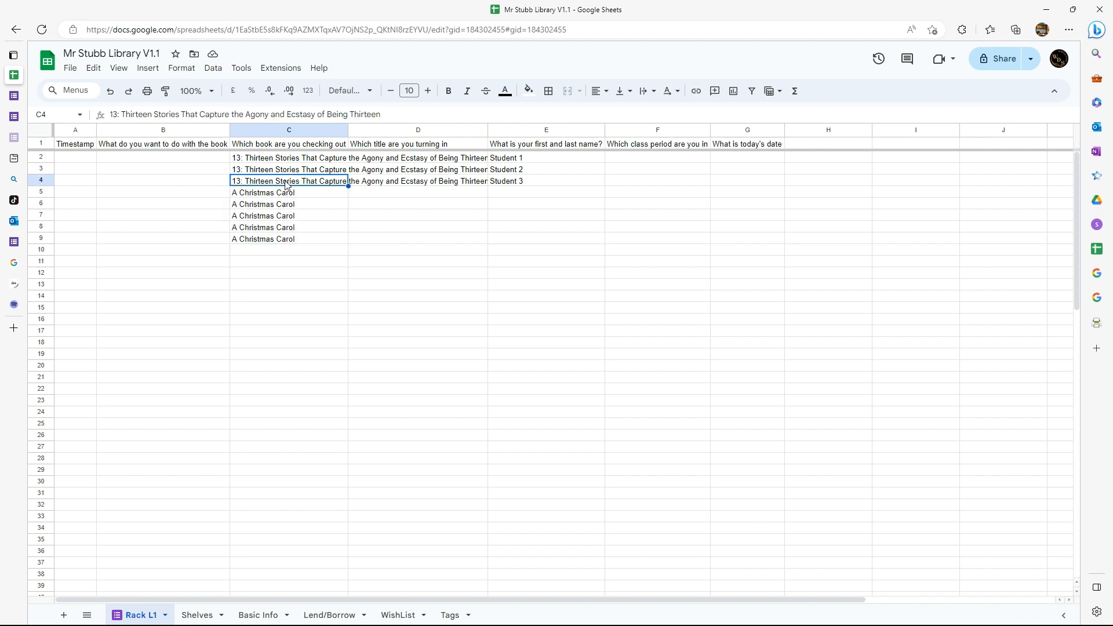
right_click(287, 180)
left_click(318, 199)
left_click(271, 251)
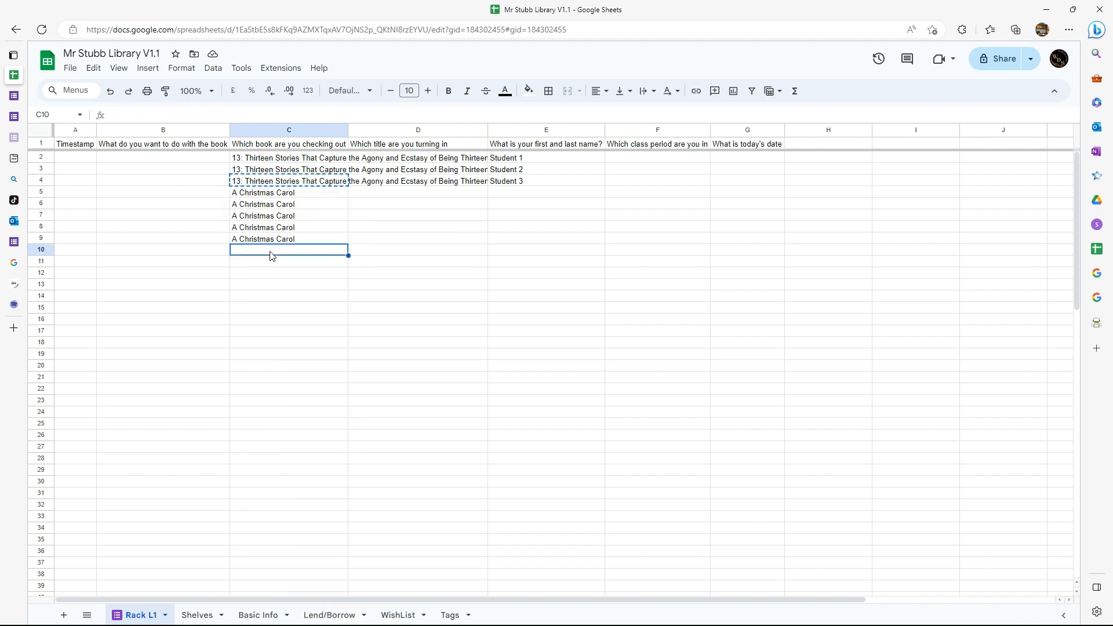
right_click(271, 251)
left_click(306, 218)
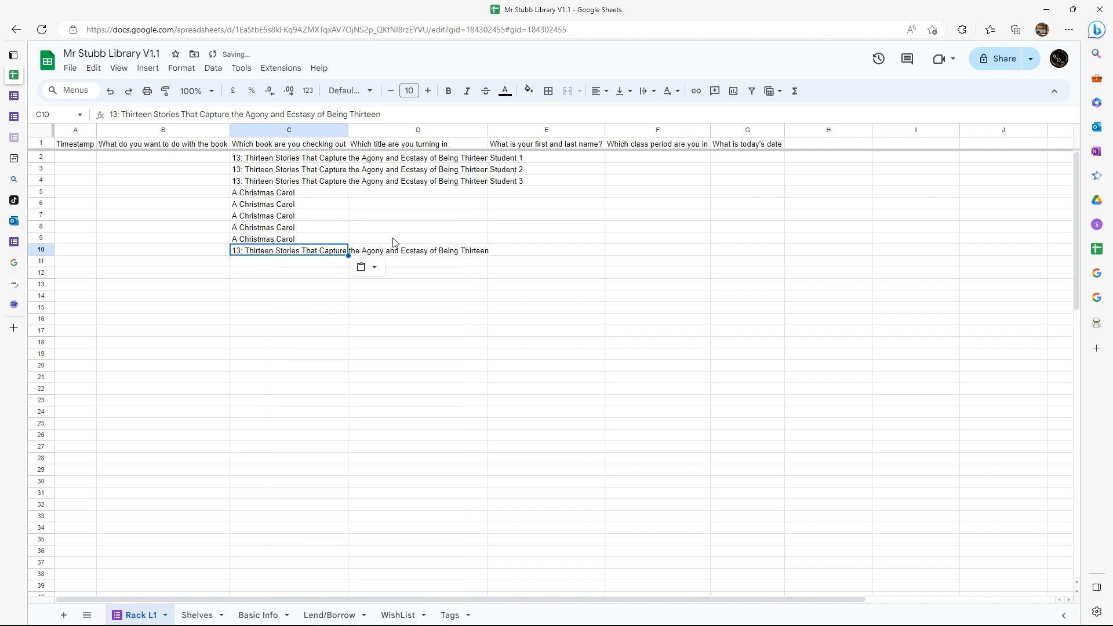
left_click(513, 257)
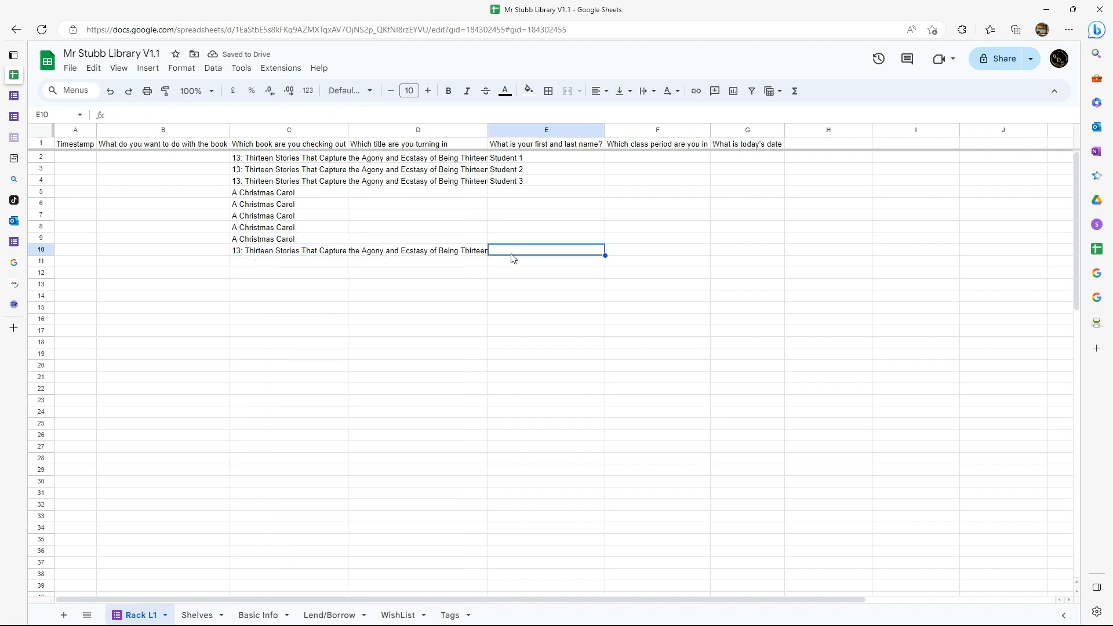
type("Stu")
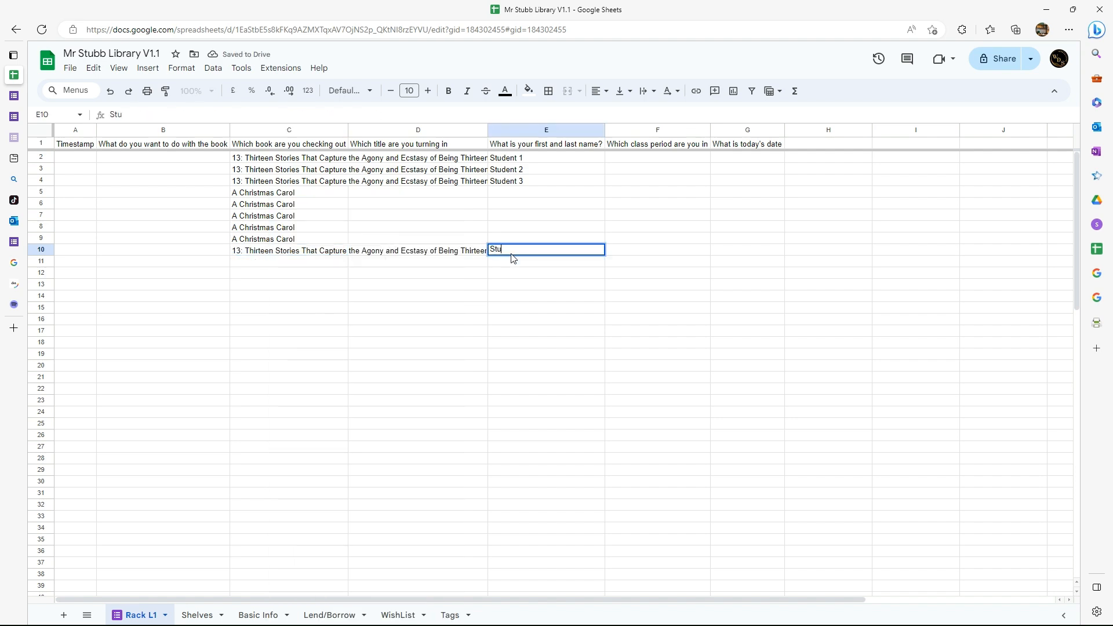
type("dneent 4")
key("Return")
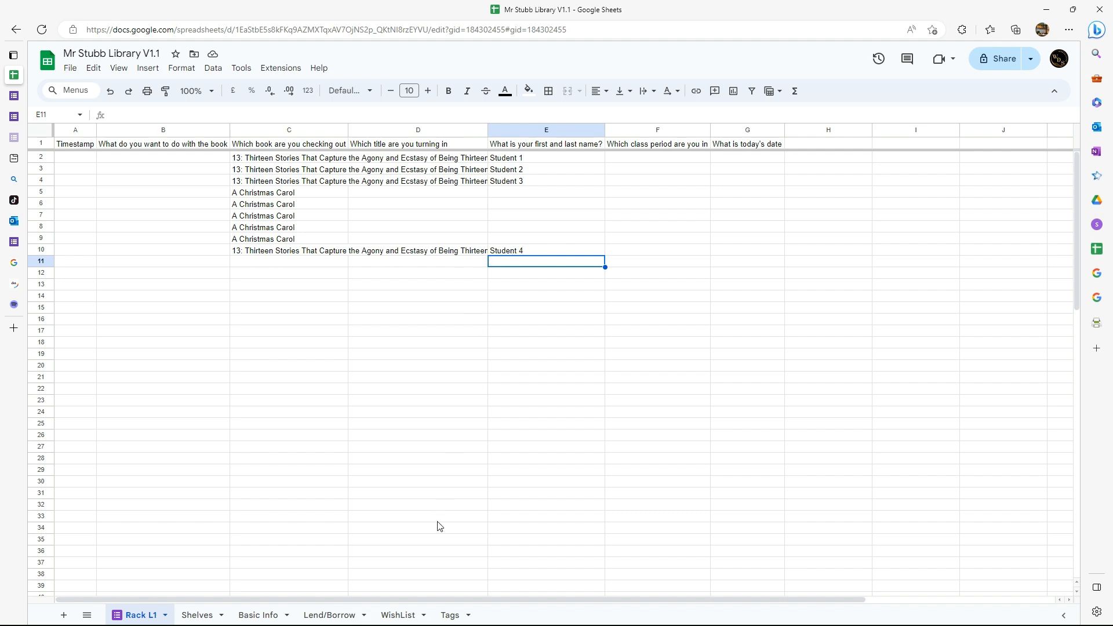
Fill the XLOOKUP formula from O2 of the Basic Info sheet down the "Last Checked out by" column.
left_click(259, 615)
scroll(878, 312, "right", 3)
scroll(878, 312, "right", 4)
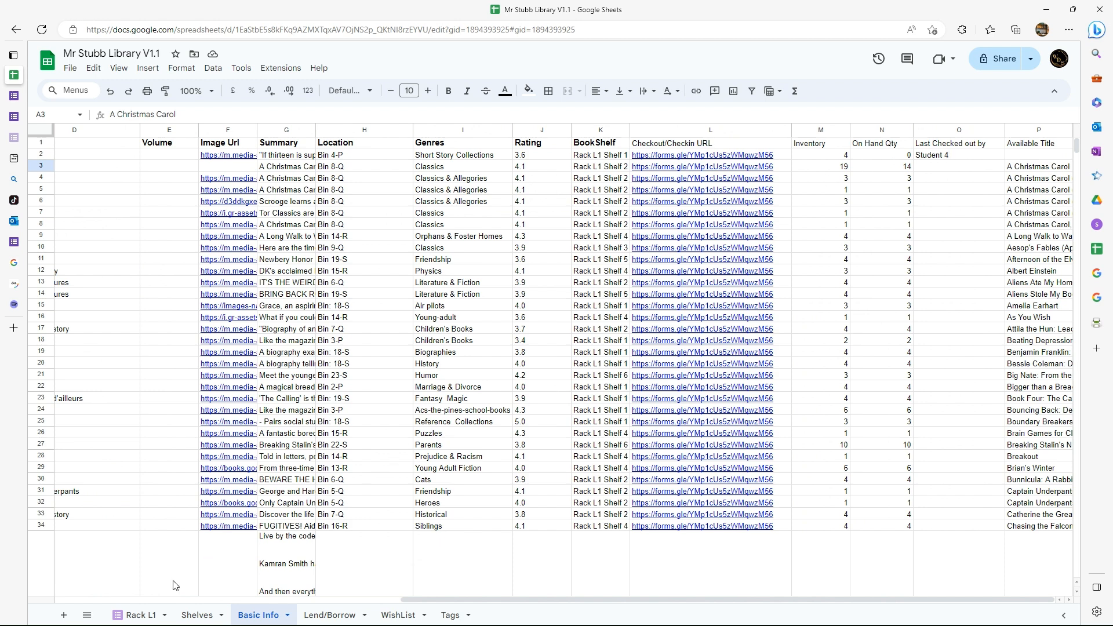
left_click(967, 158)
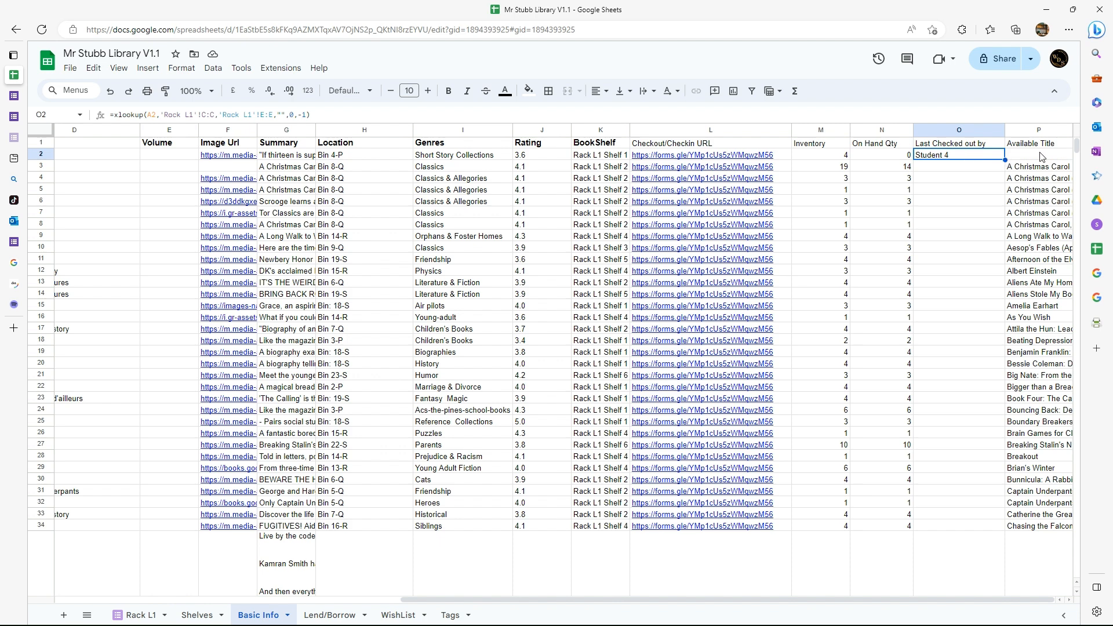
double_click(1005, 161)
Examine the filled XLOOKUP formulas in column O from row 3 down to the last book in row 178.
left_click(965, 168)
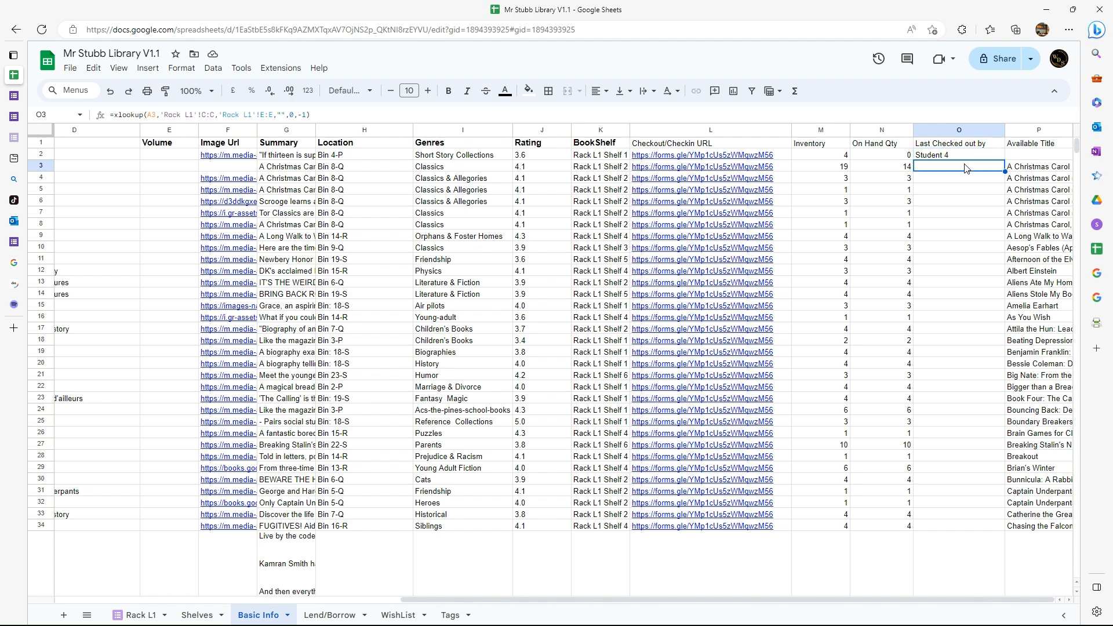
key("Down")
key("Down")
key("Down")
key("Down")
key("Up")
key("Up")
key("Up")
key("Up")
key("Down")
key("Down")
key("Down")
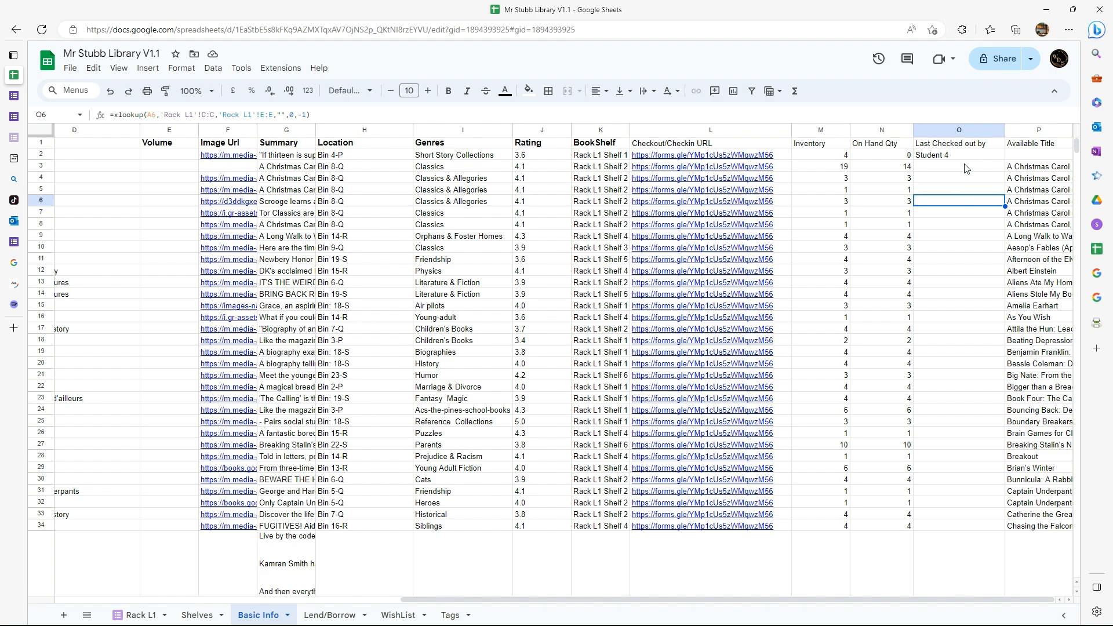
scroll(962, 223, "down", 20)
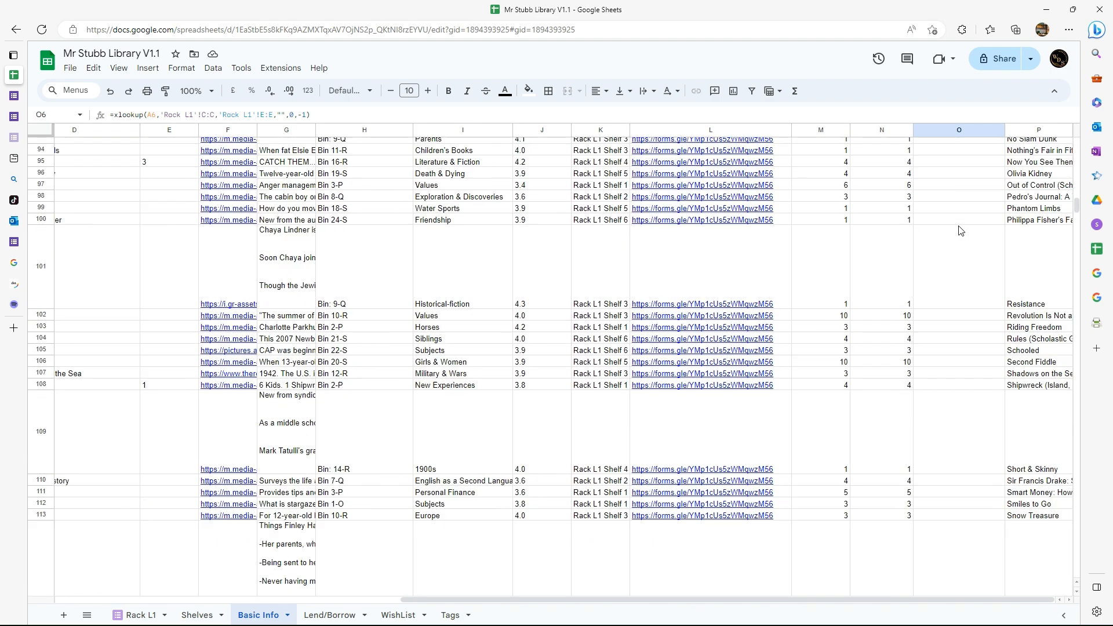
scroll(960, 230, "down", 5)
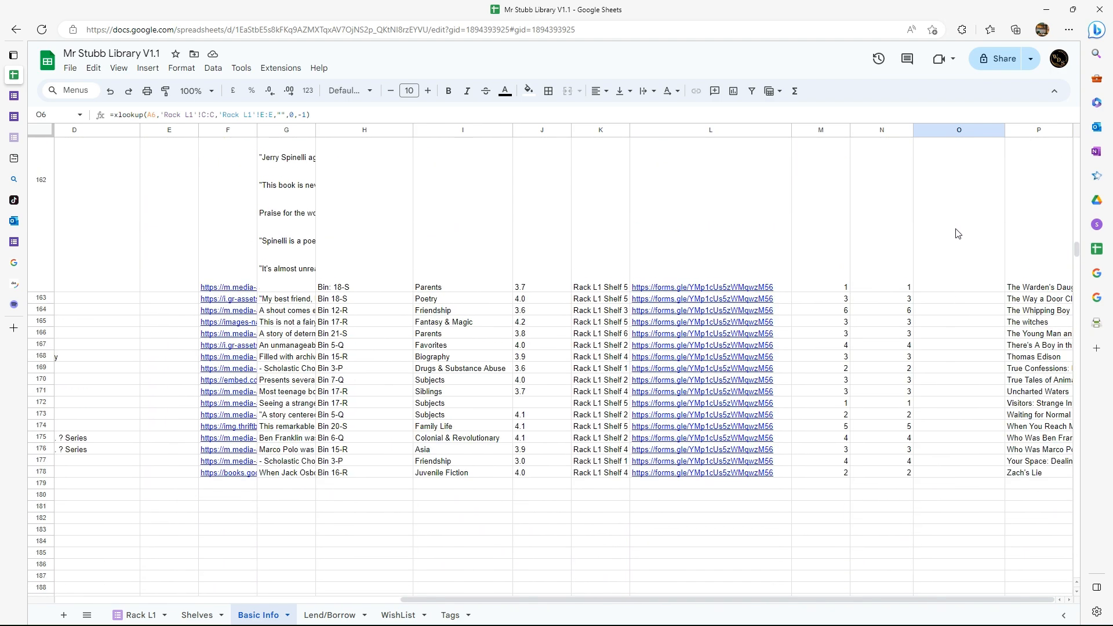
left_click(945, 408)
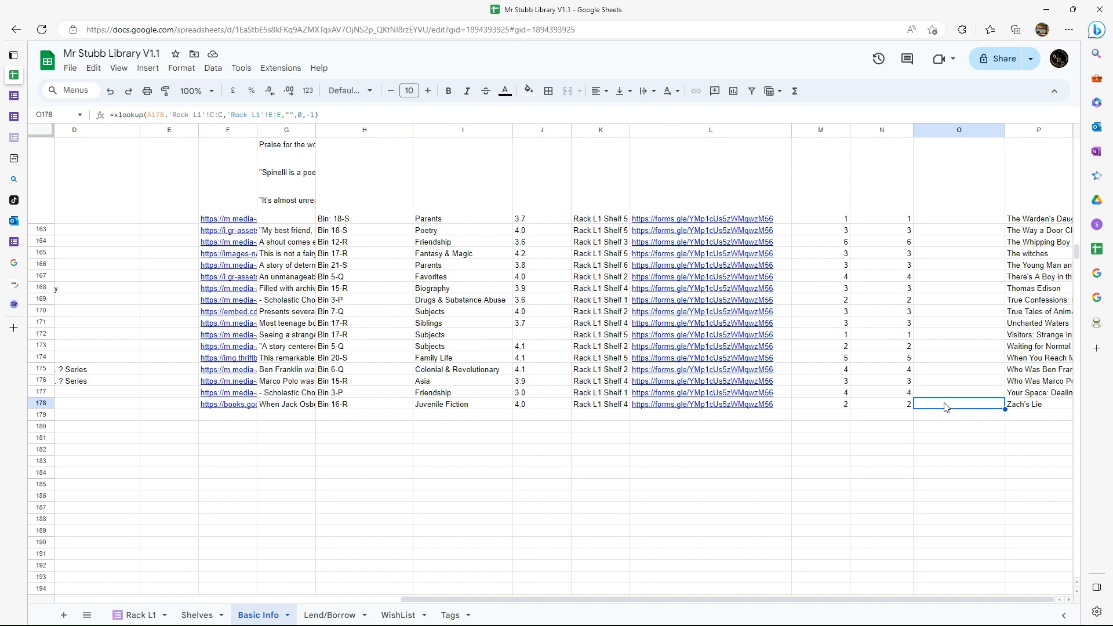
scroll(942, 406, "up", 20)
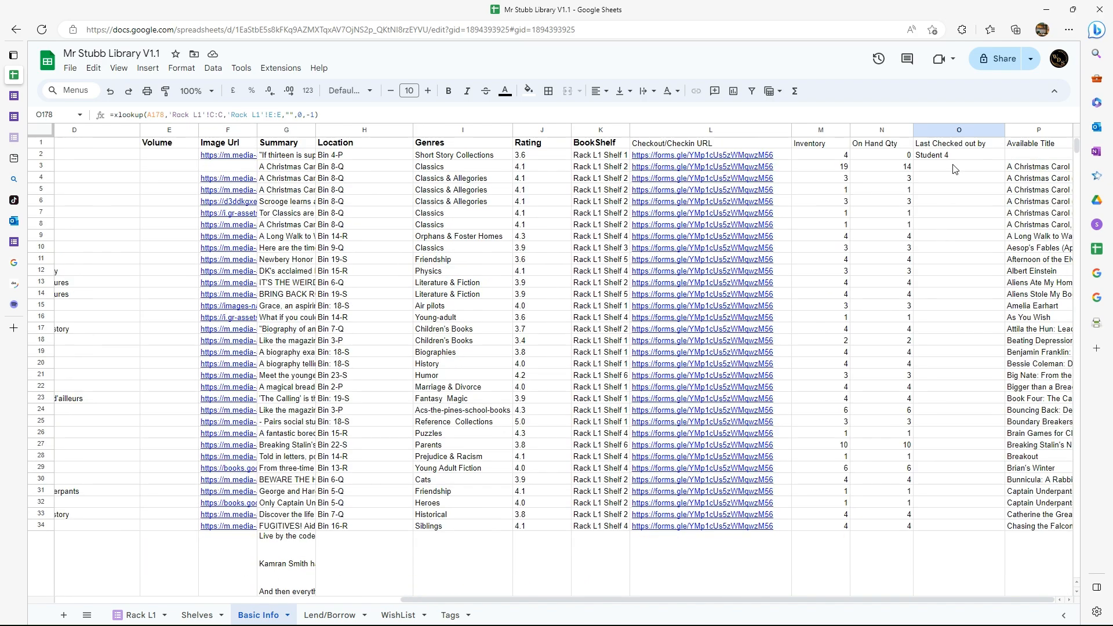
Clear the sample checkouts in C2:E10 of the Rack L1 sheet and return to the Basic Info sheet.
left_click(140, 615)
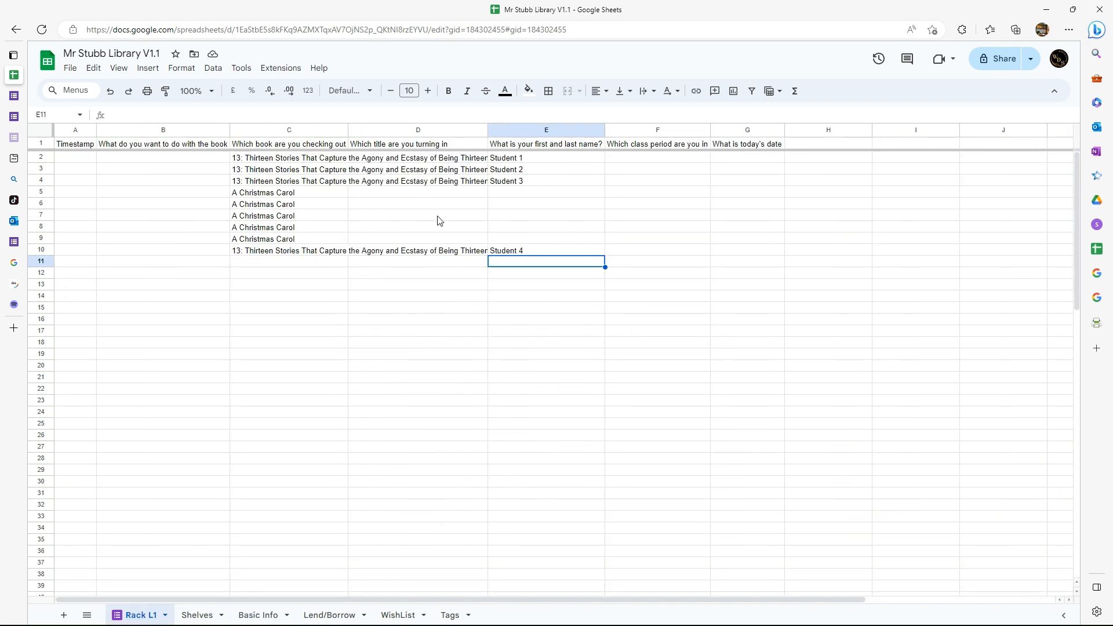
left_click_drag(254, 157, 520, 257)
key("Delete")
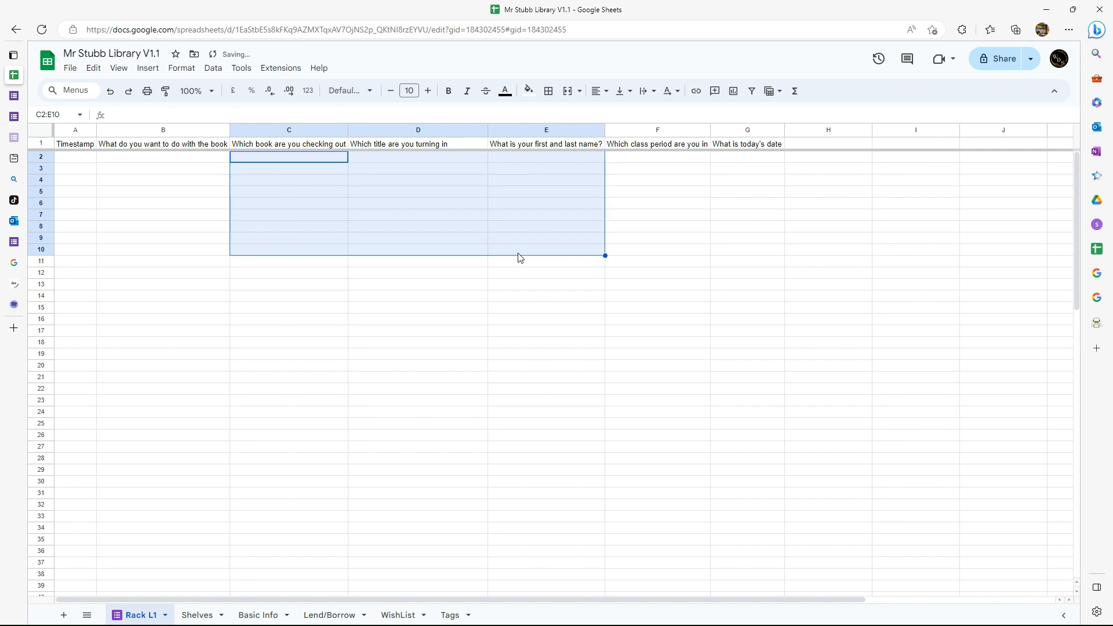
left_click(264, 614)
mouse_move(729, 343)
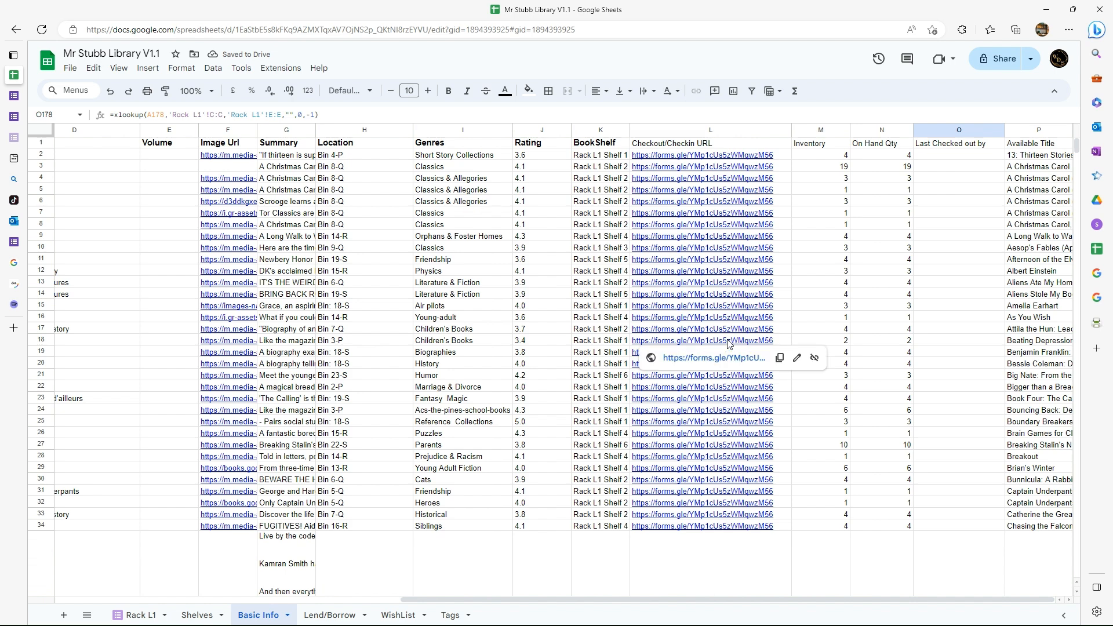